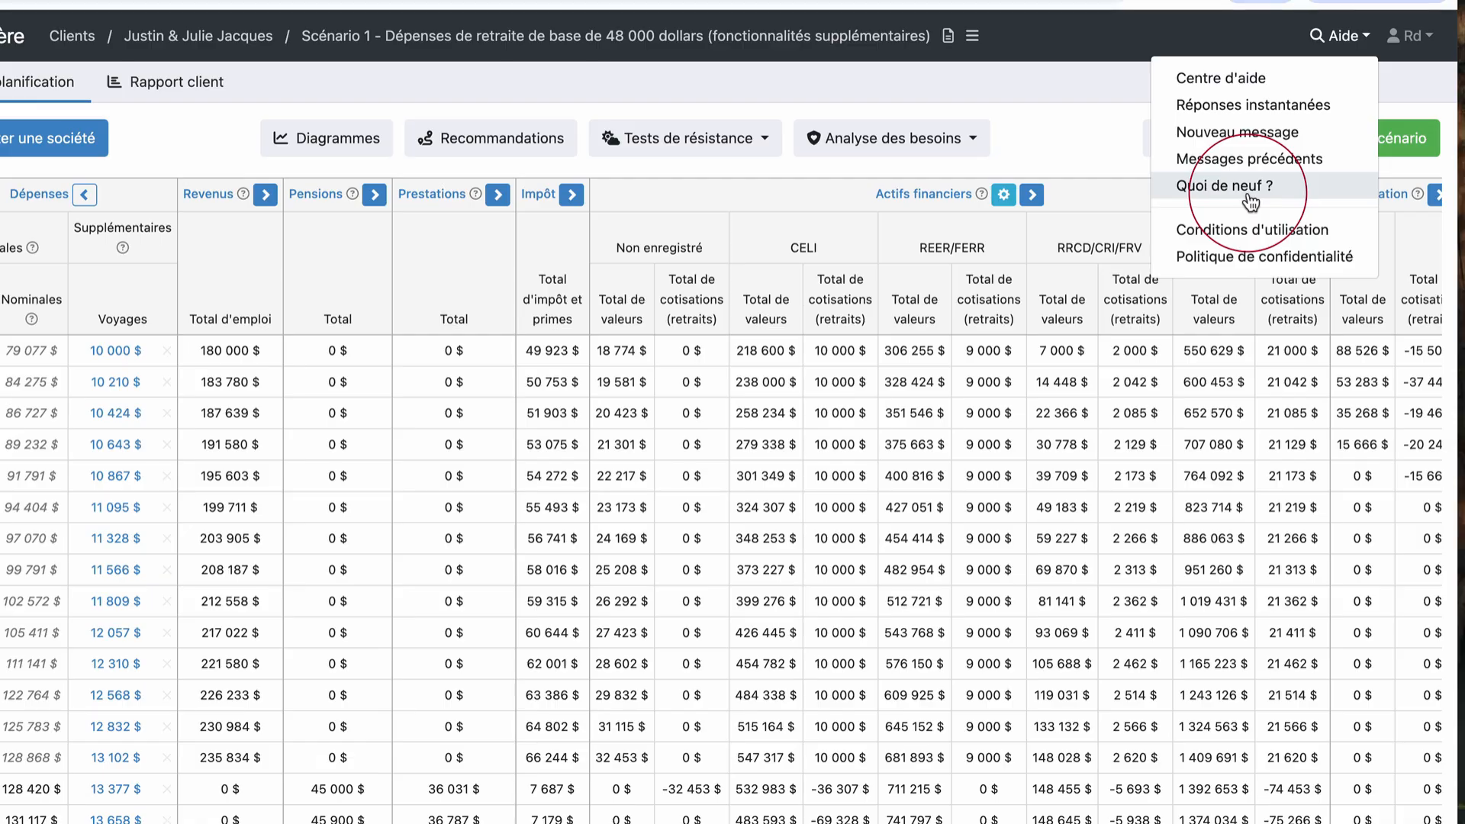
pyautogui.click(1412, 36)
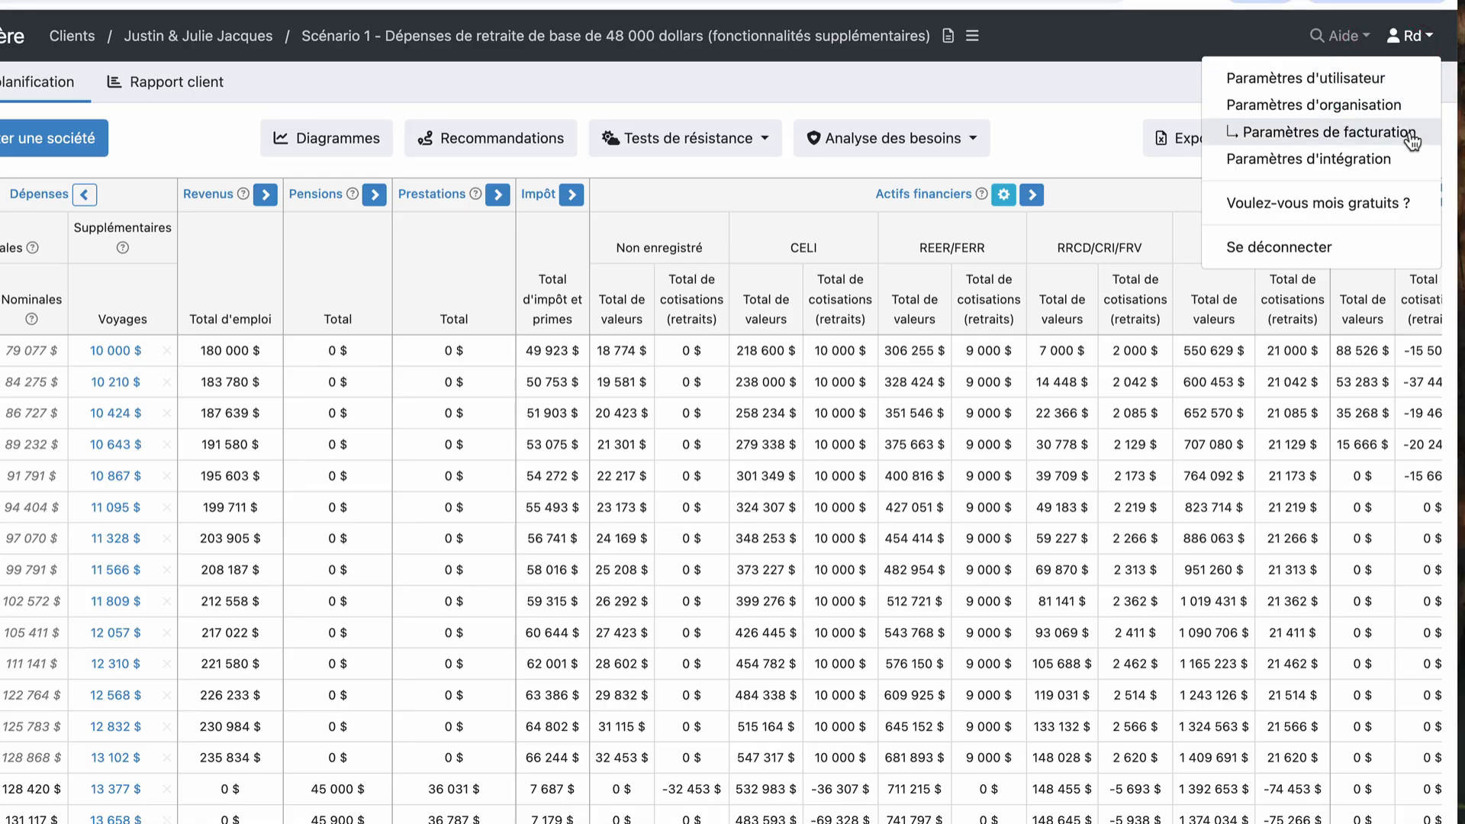
pyautogui.click(1050, 126)
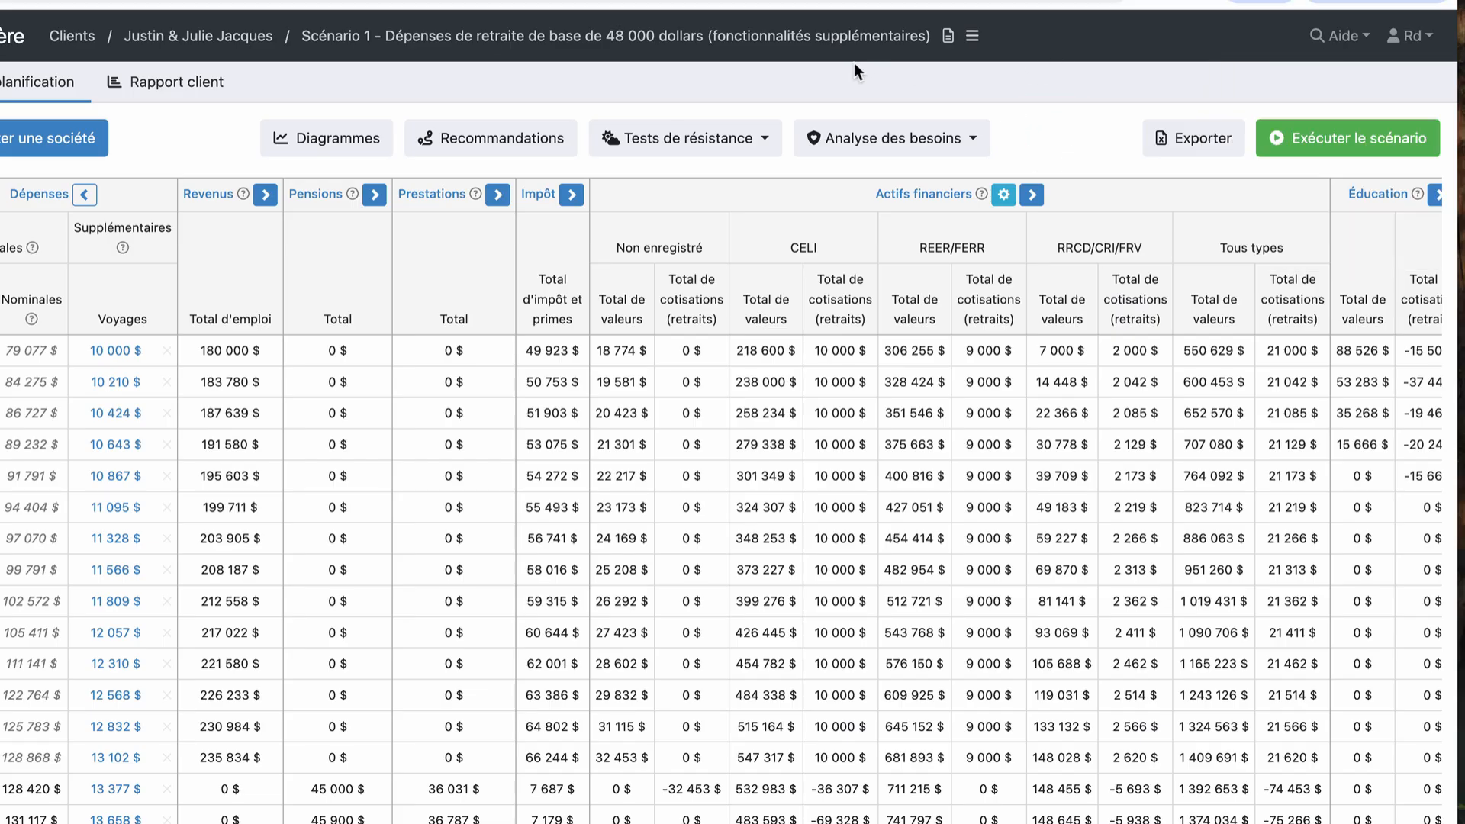
# Step: Open the scenario notes to read them, and close them without saving
pyautogui.click(951, 58)
pyautogui.click(948, 39)
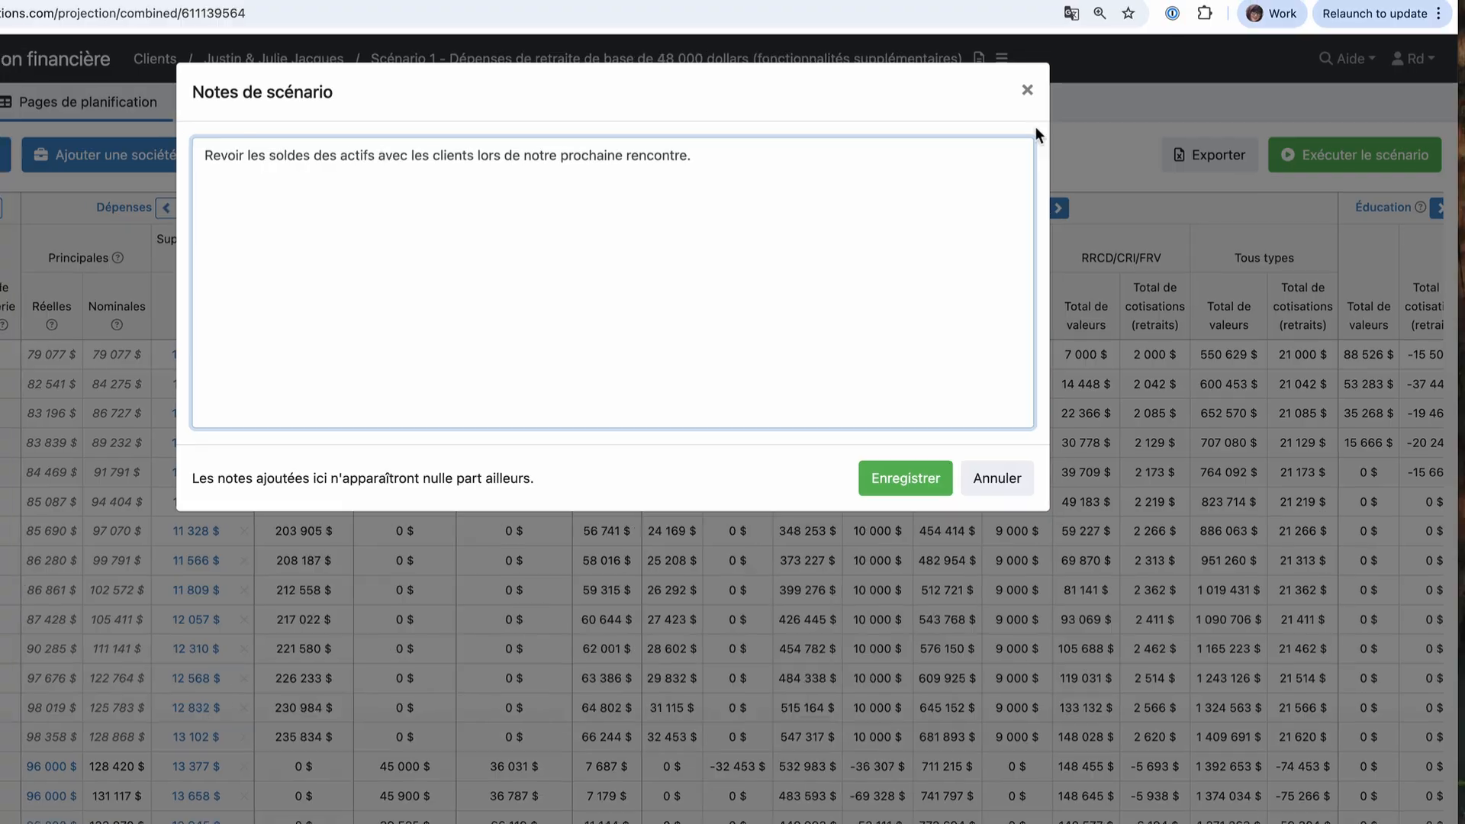
pyautogui.click(1027, 90)
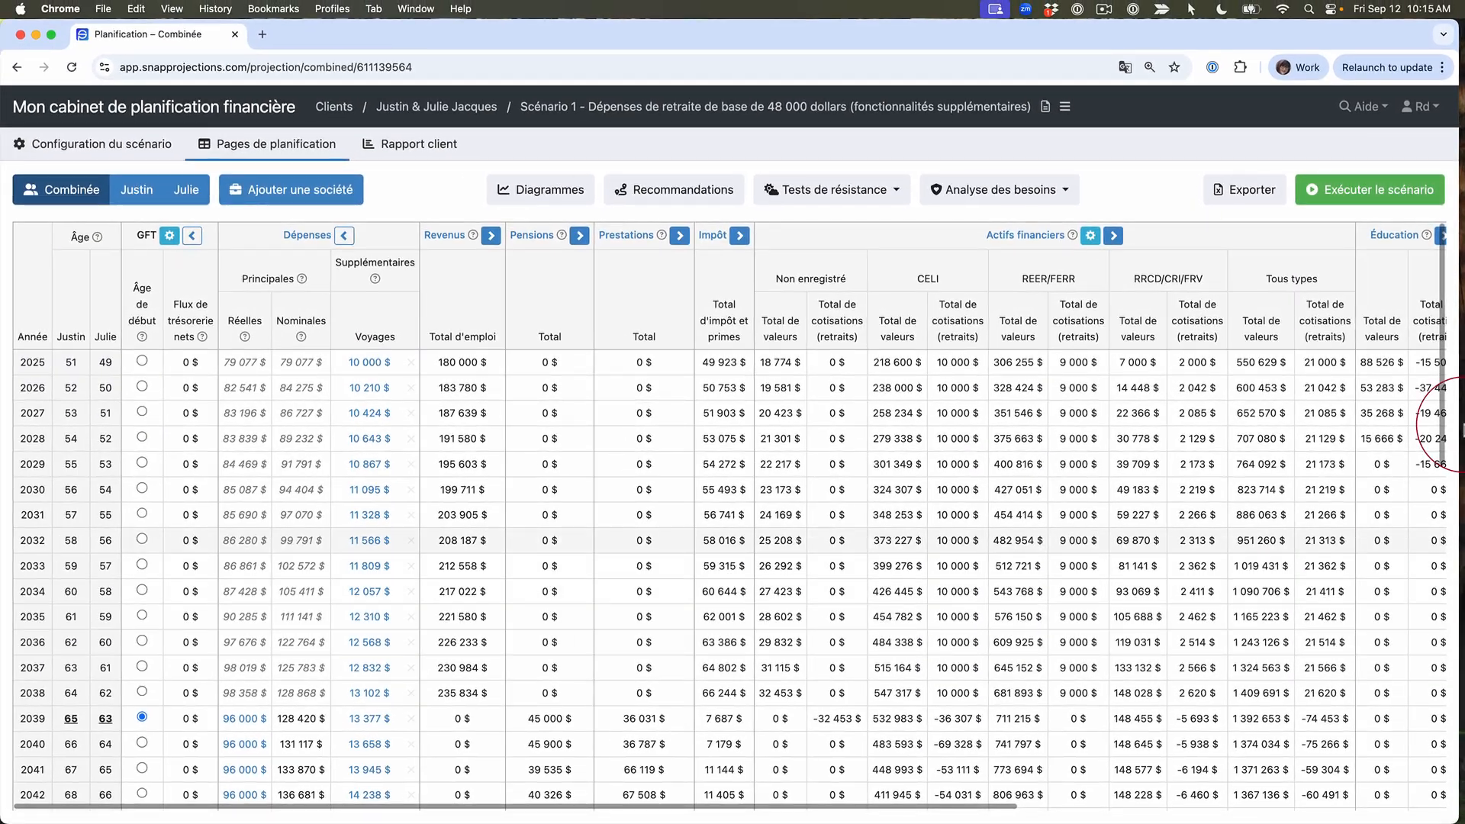
# Step: Open the primary client's assets in the scenario configuration and inspect the type choices for the RRCD asset
pyautogui.moveTo(73, 145)
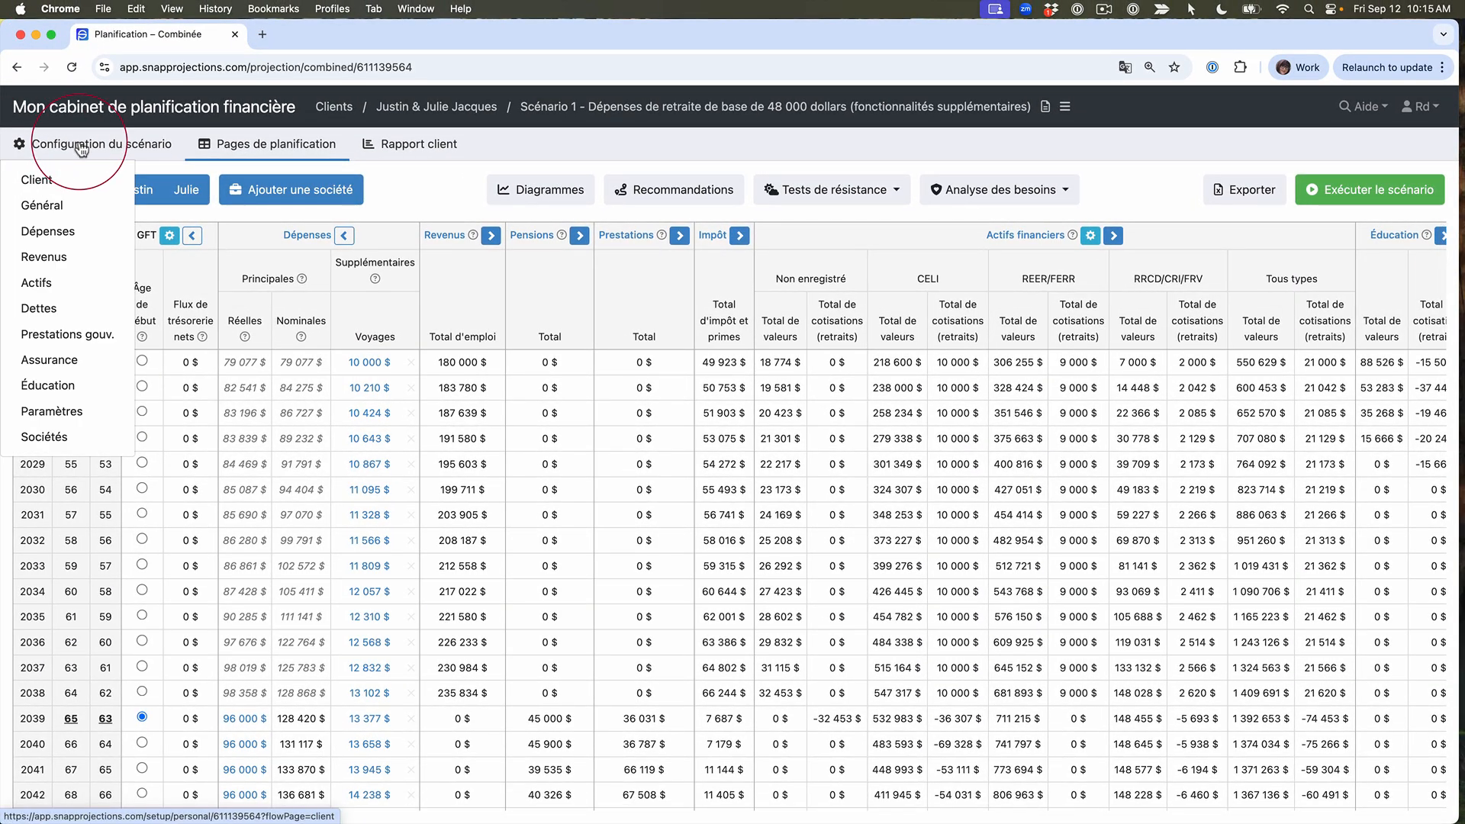
pyautogui.click(79, 145)
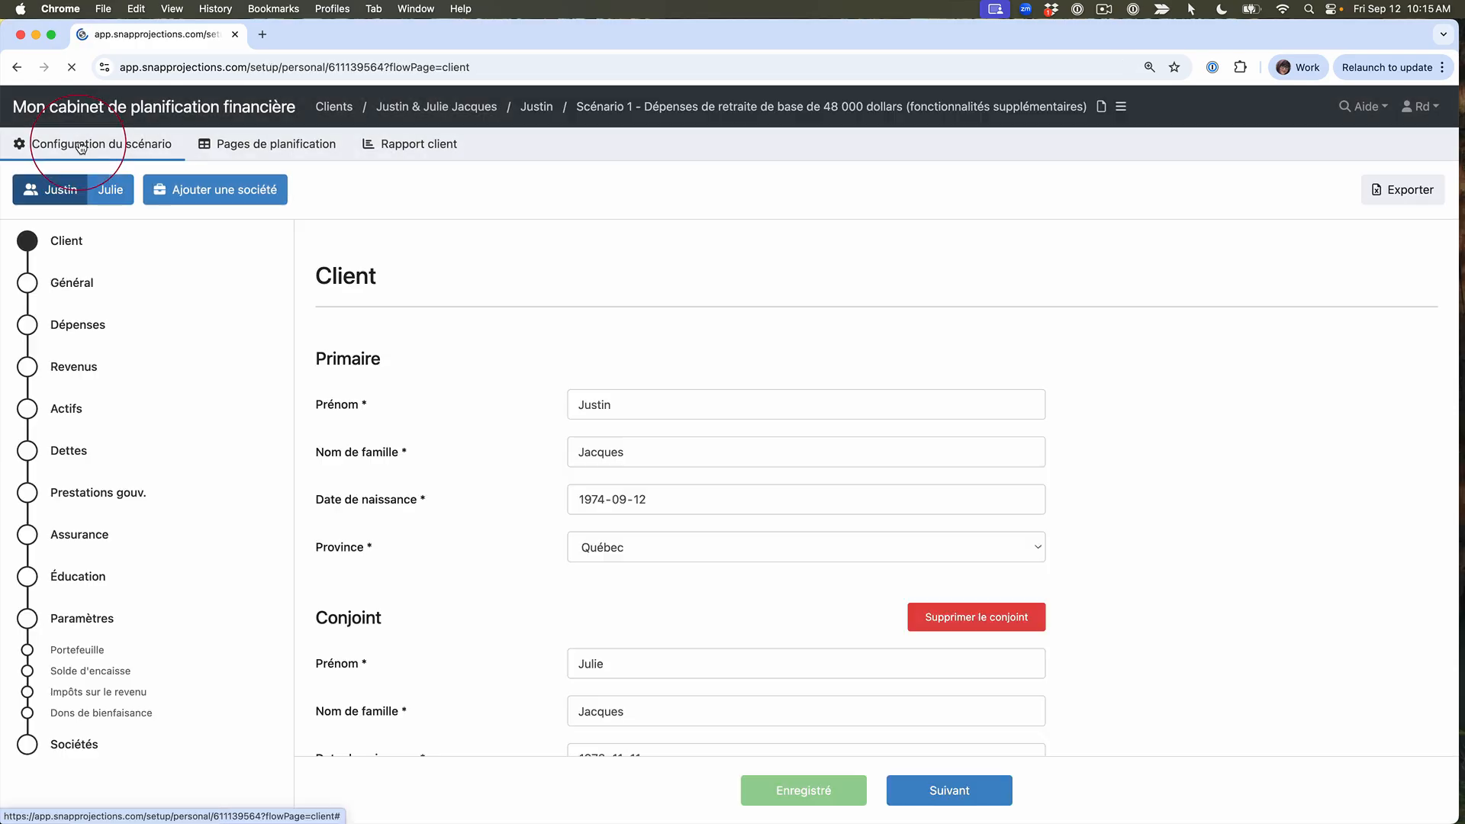
pyautogui.click(66, 411)
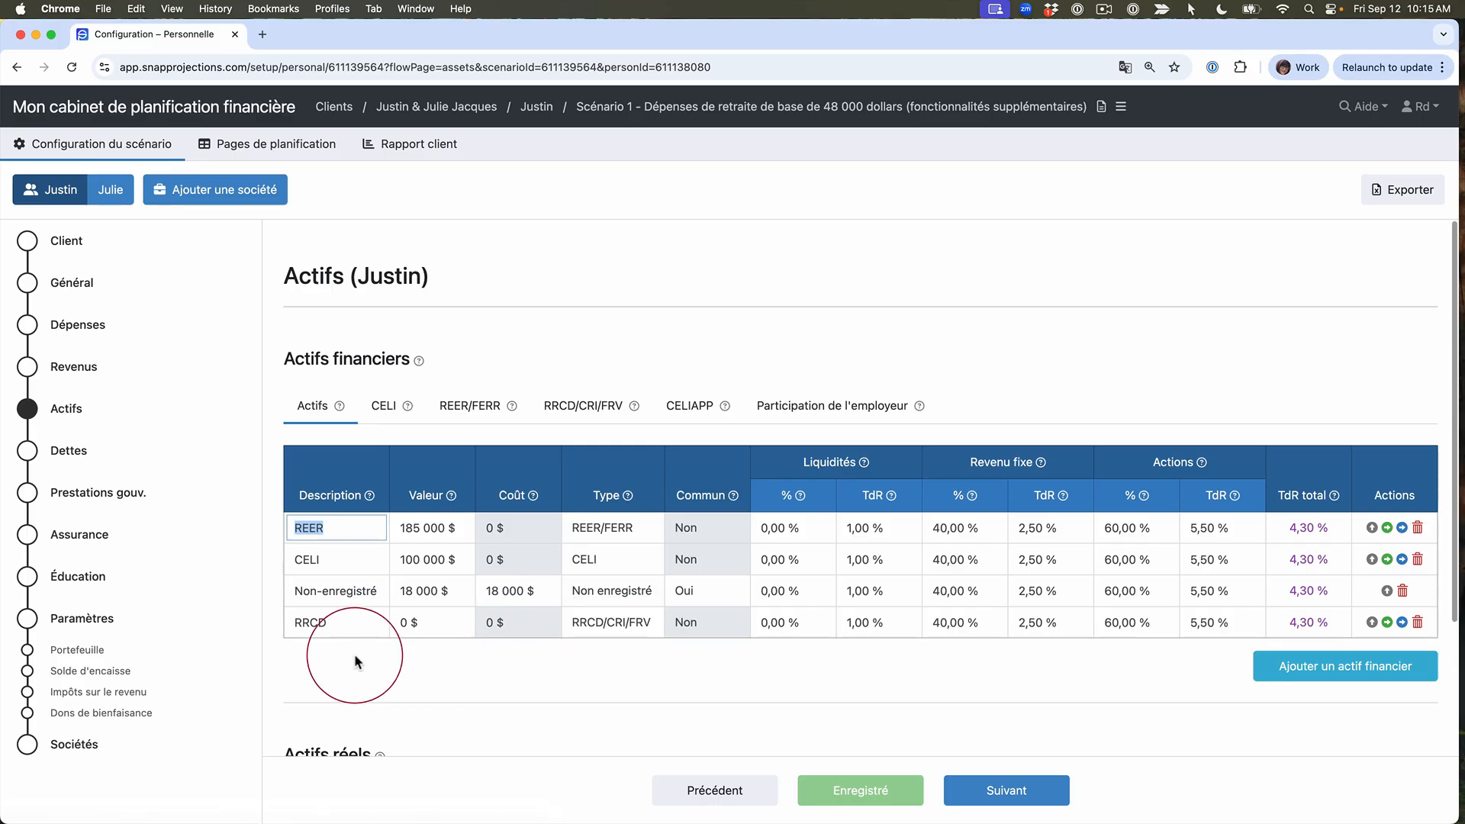
pyautogui.click(350, 624)
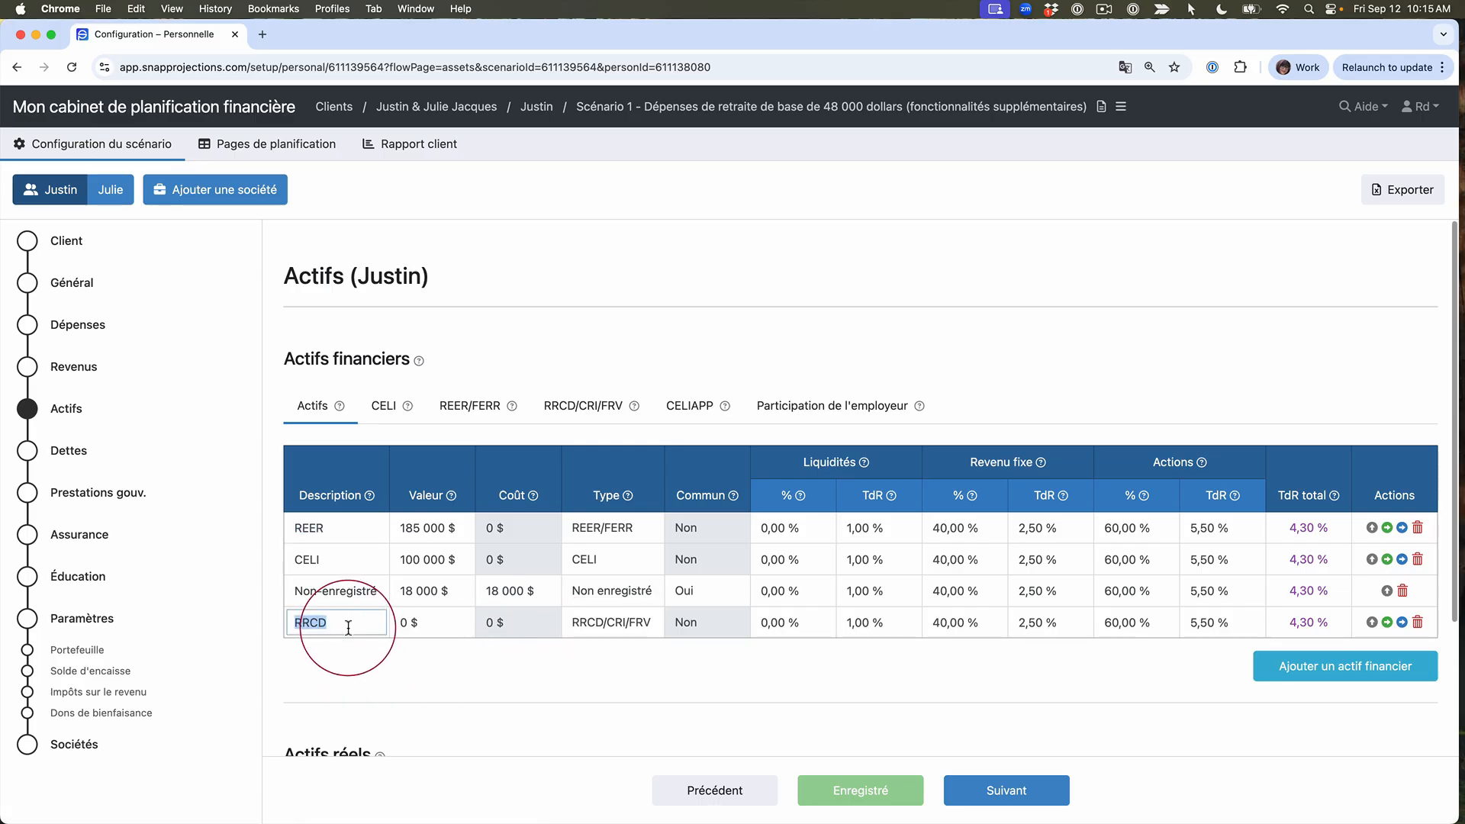
pyautogui.click(609, 627)
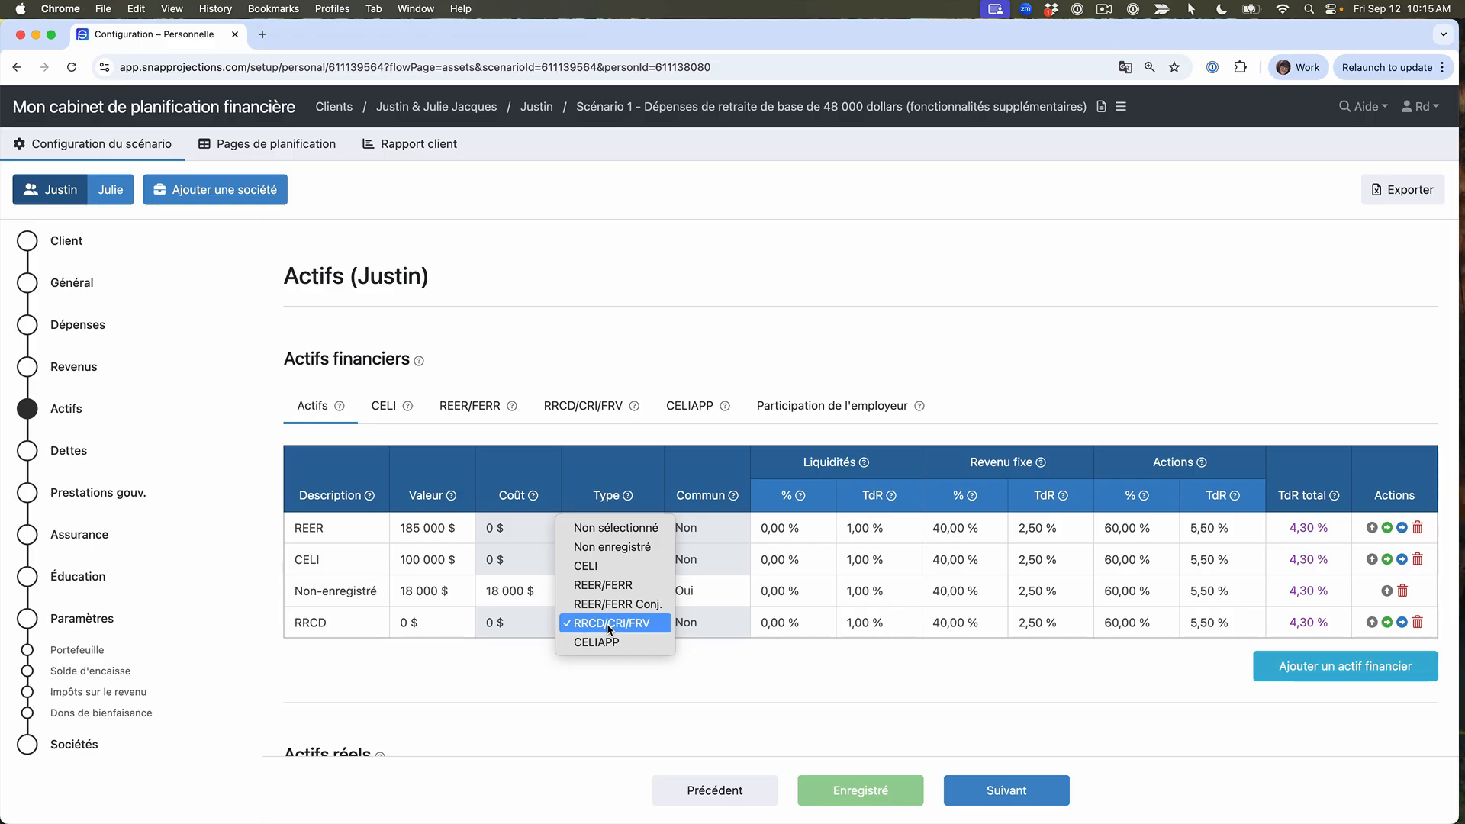
# Step: Leave the RRCD asset's type as it is and review the RRCD/CRI/FRV settings of the primary client's financial assets
pyautogui.click(574, 407)
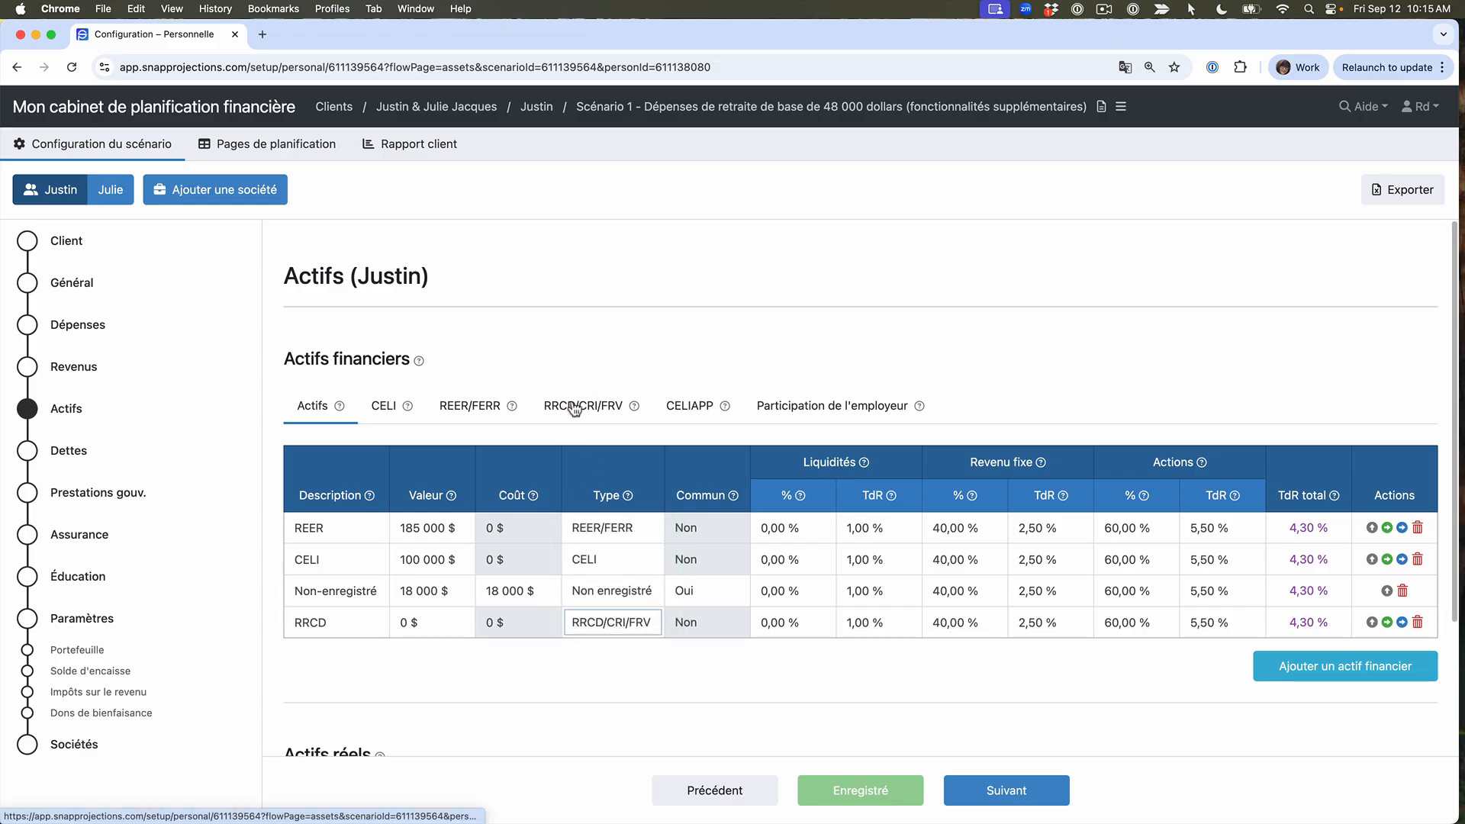
pyautogui.click(578, 412)
pyautogui.click(579, 416)
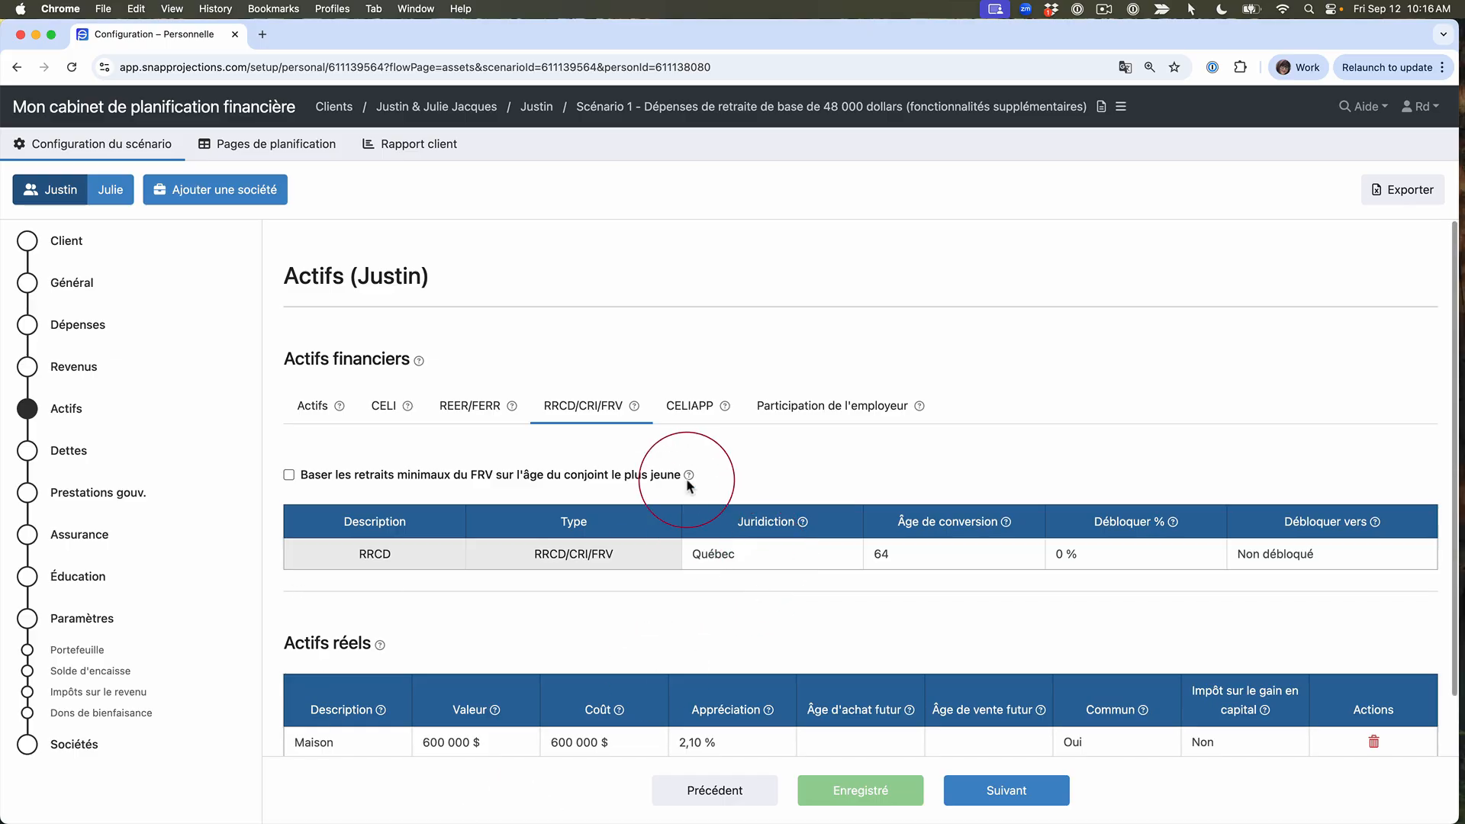
# Step: Review the primary client's CELIAPP settings, including the choices for Première maison, without changing the selection
pyautogui.click(691, 406)
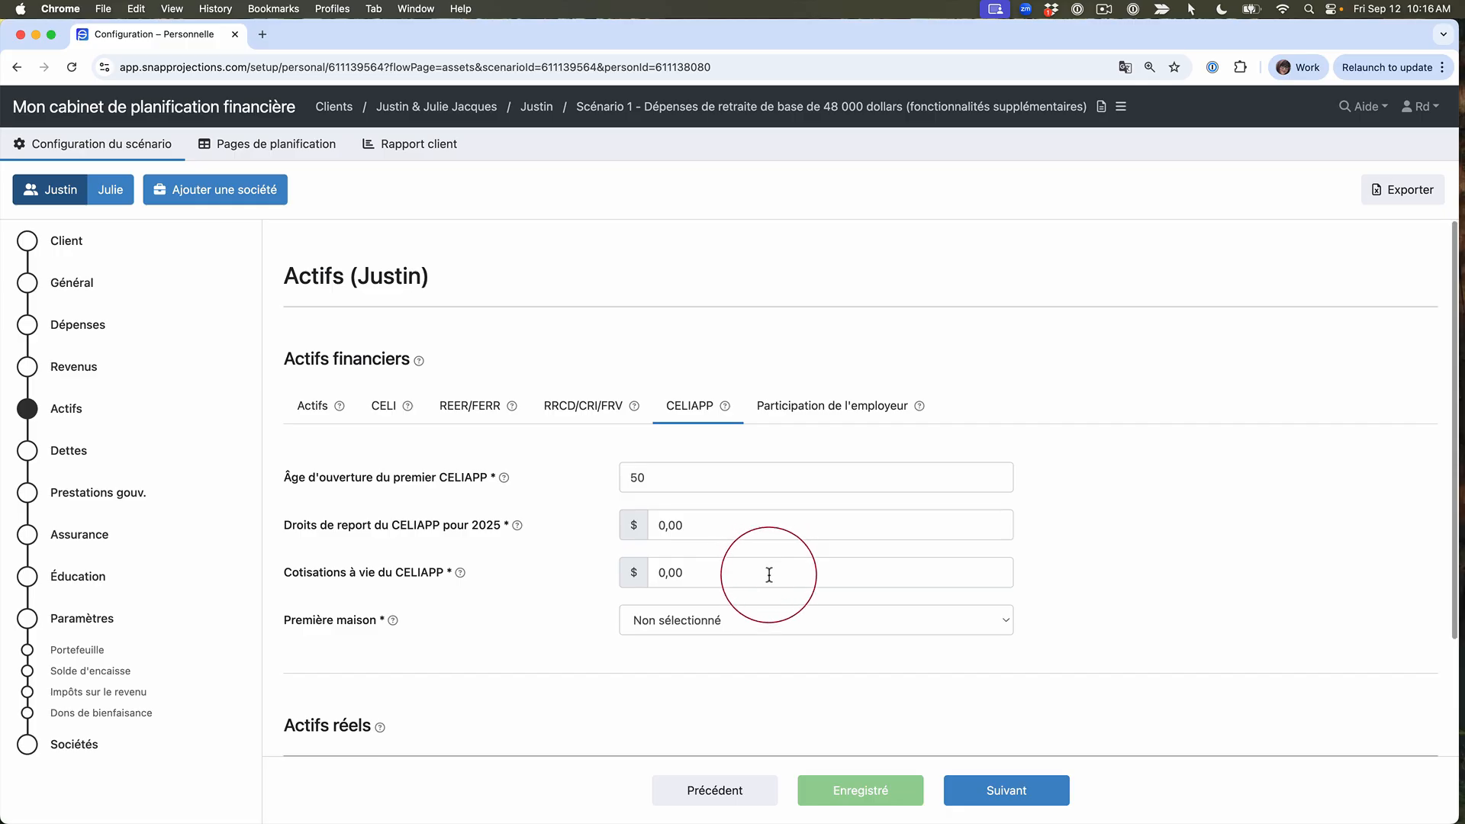
pyautogui.click(766, 628)
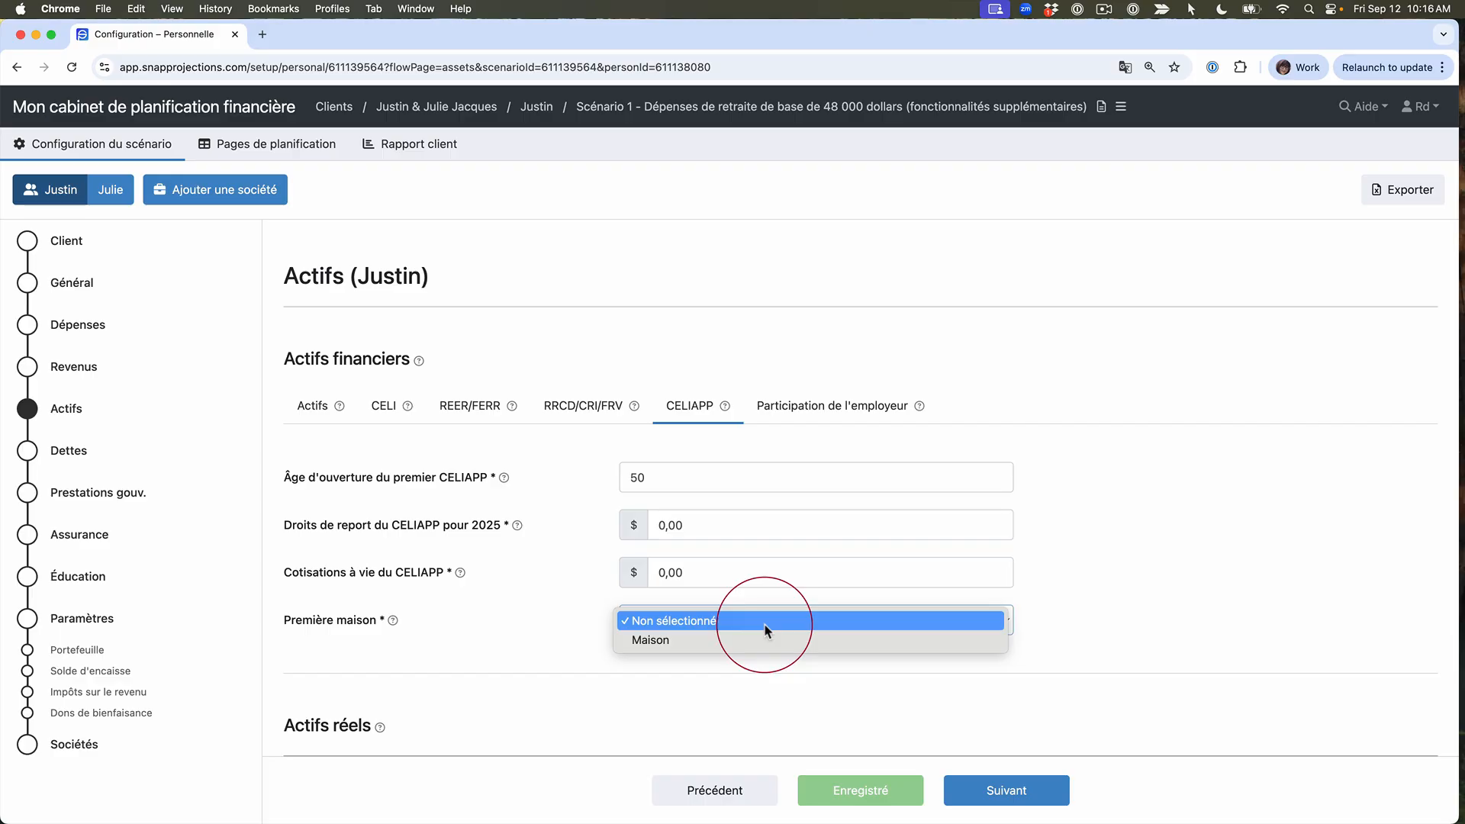
pyautogui.click(682, 716)
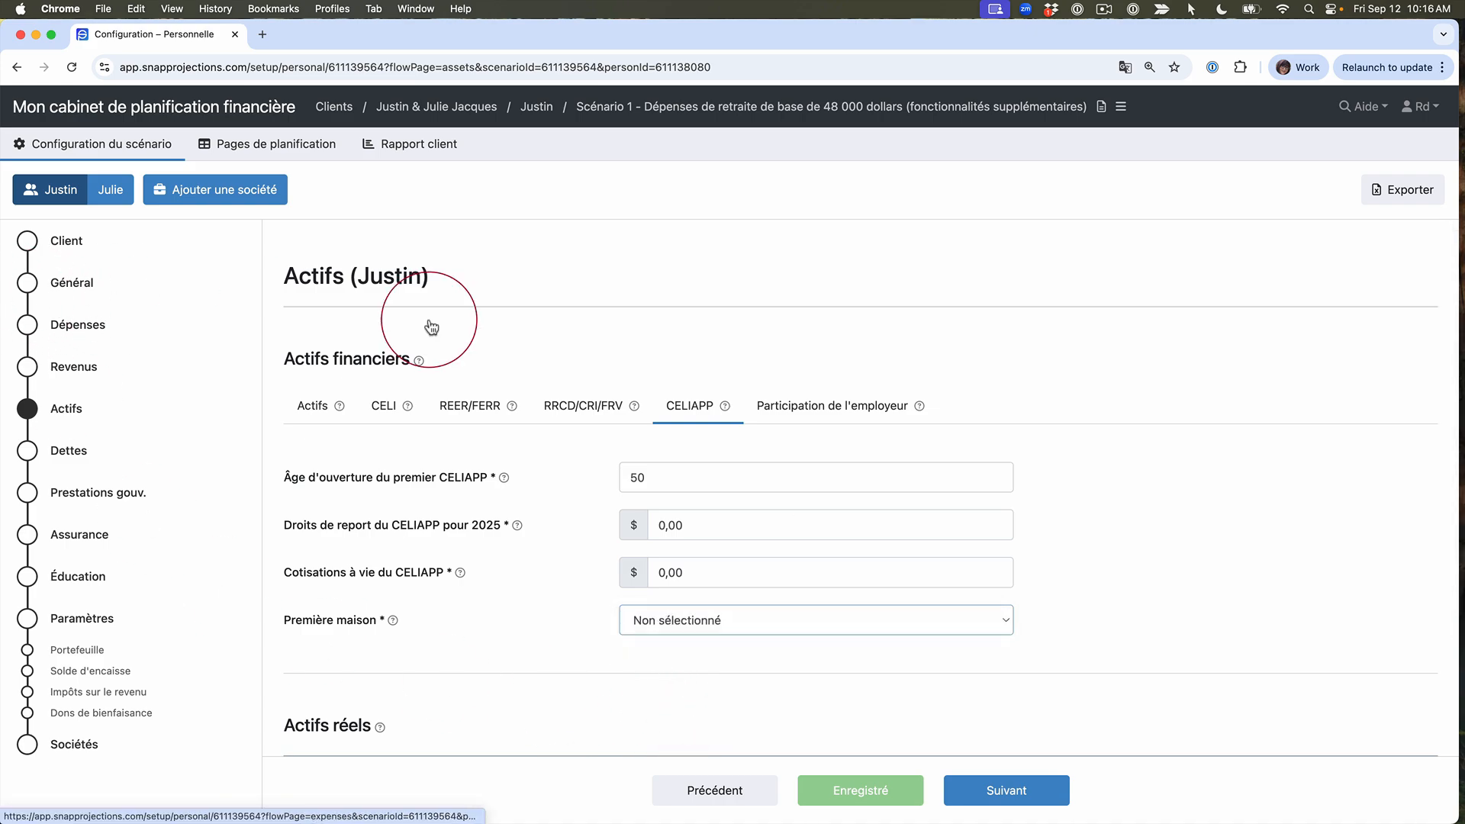
# Step: Review the employer participation settings and the matching RRCD contribution columns on the primary client's planning page
pyautogui.click(830, 412)
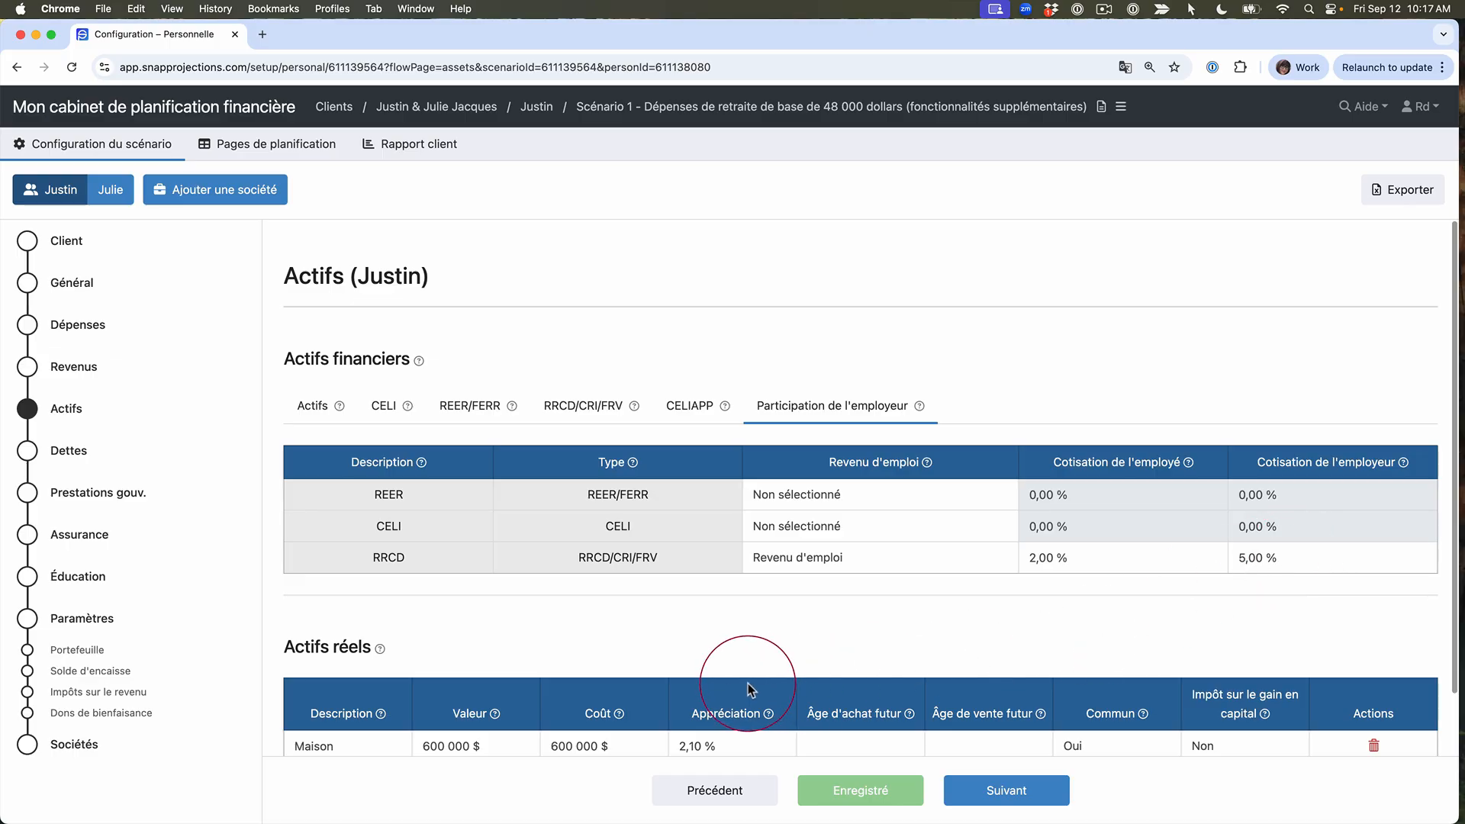
pyautogui.click(251, 148)
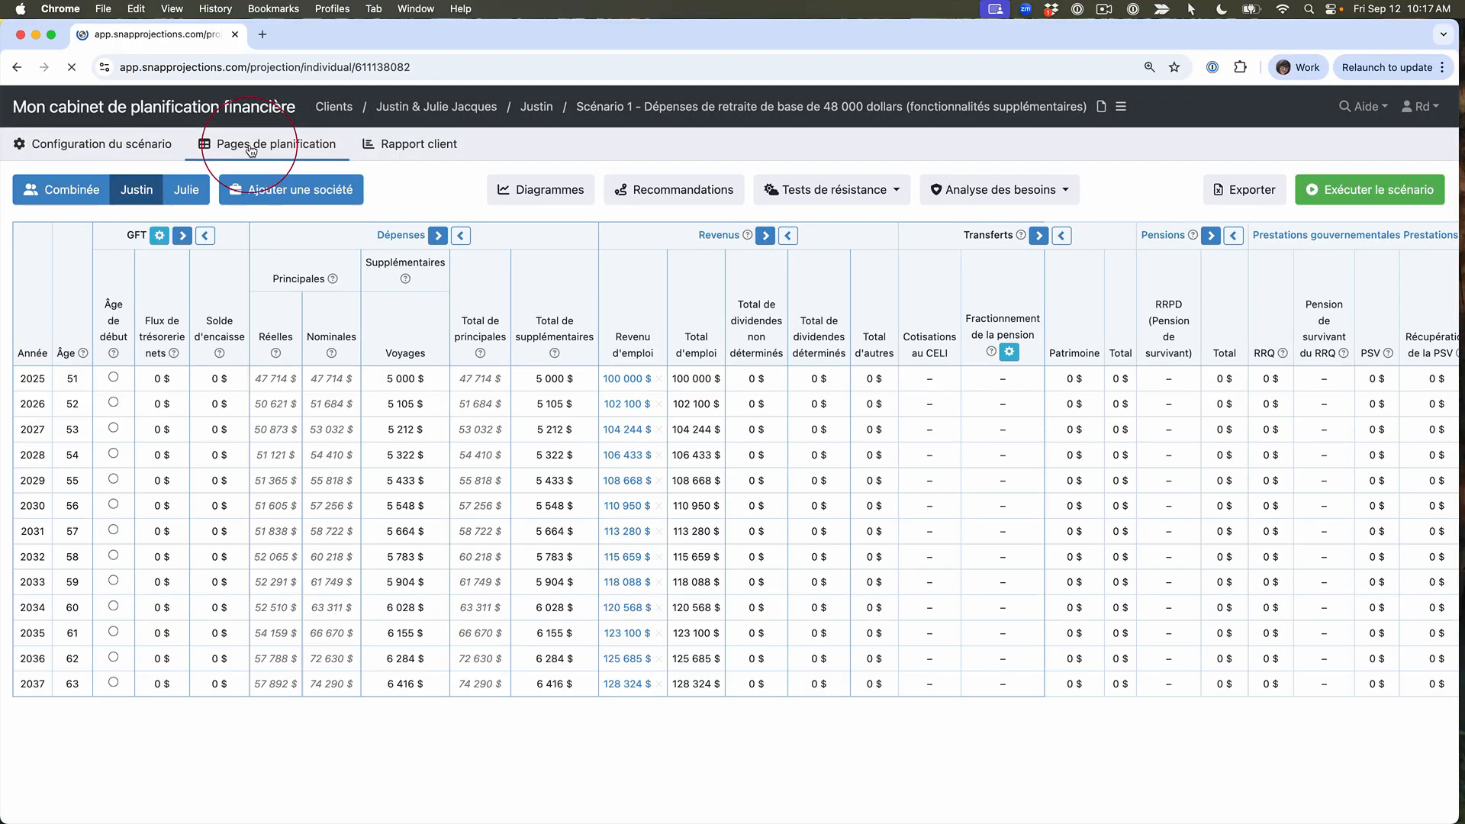
pyautogui.moveTo(1076, 263); pyautogui.dragTo(551, 276)
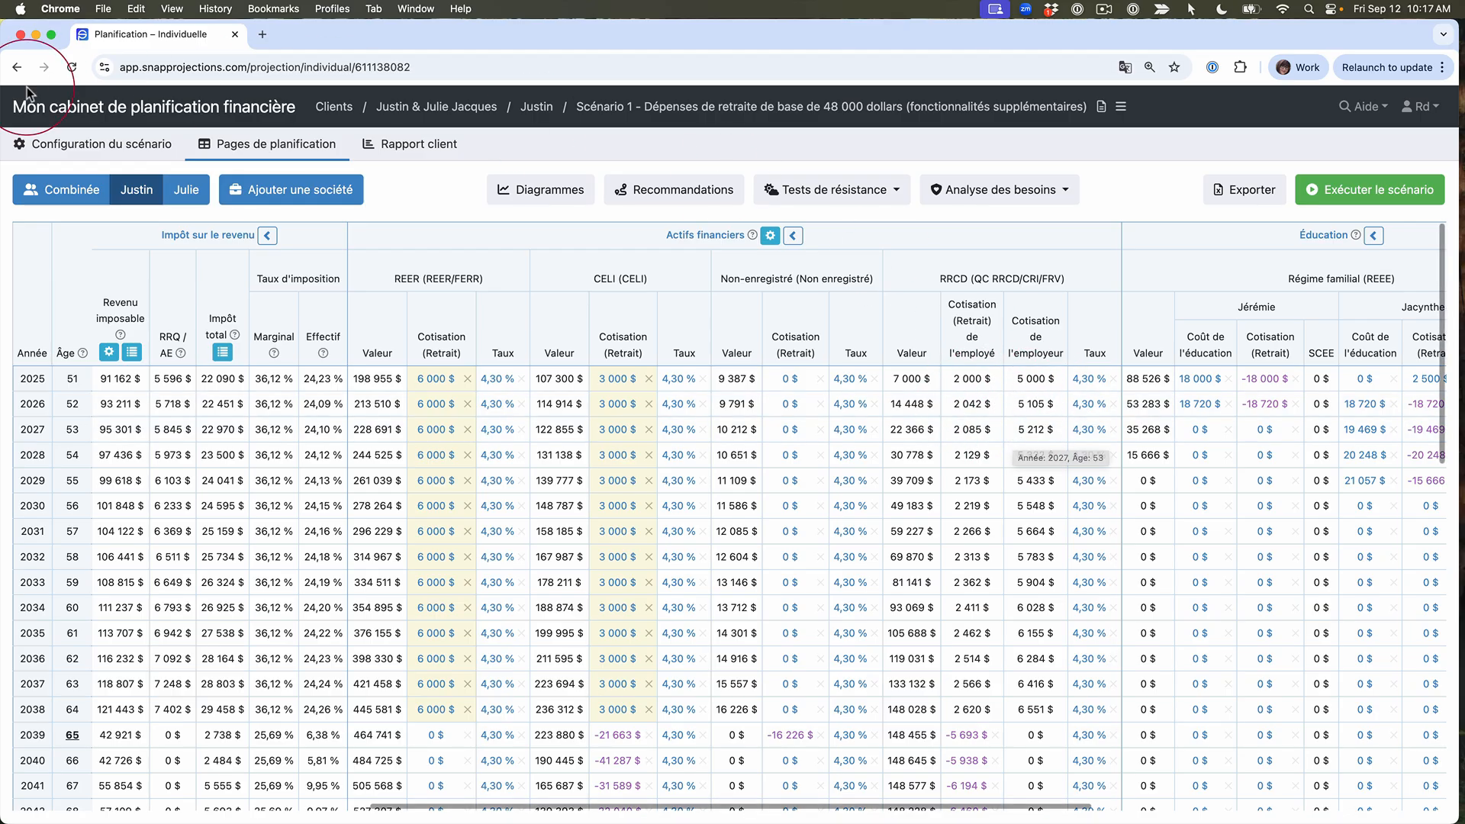
# Step: Open the primary client's insurance configuration to review the life insurance policies
pyautogui.moveTo(79, 146)
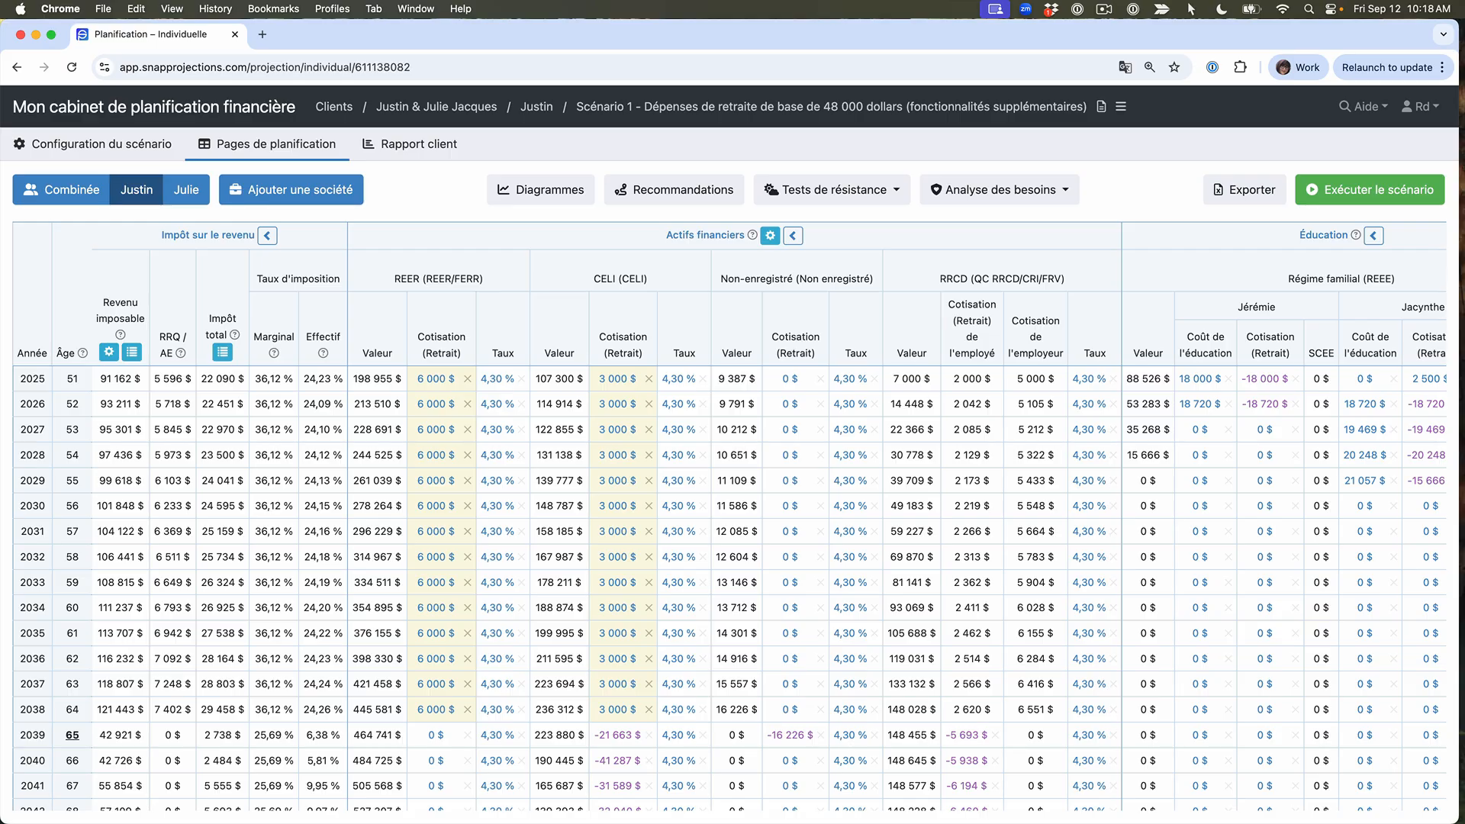
pyautogui.click(72, 146)
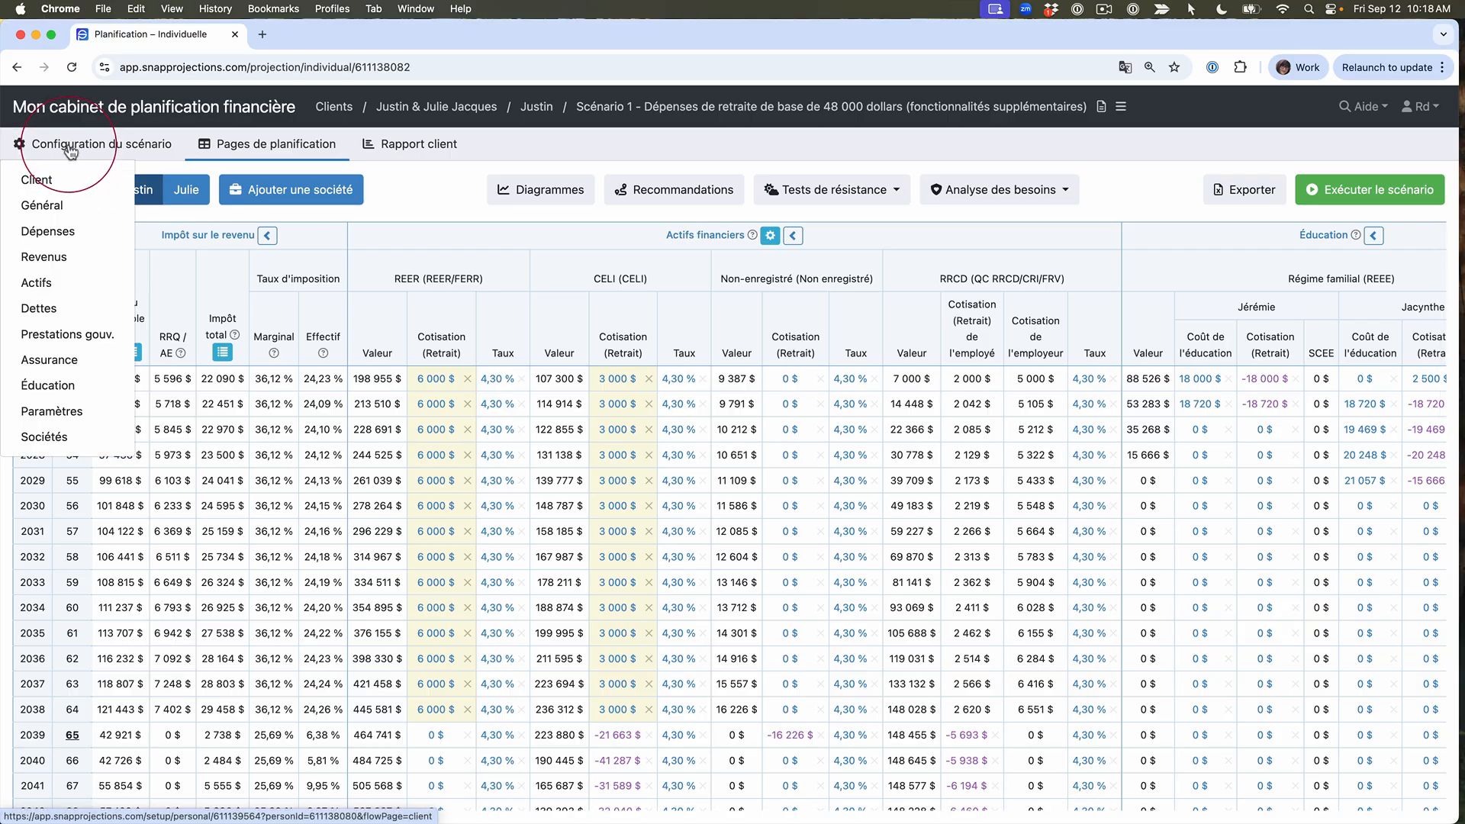
pyautogui.click(66, 361)
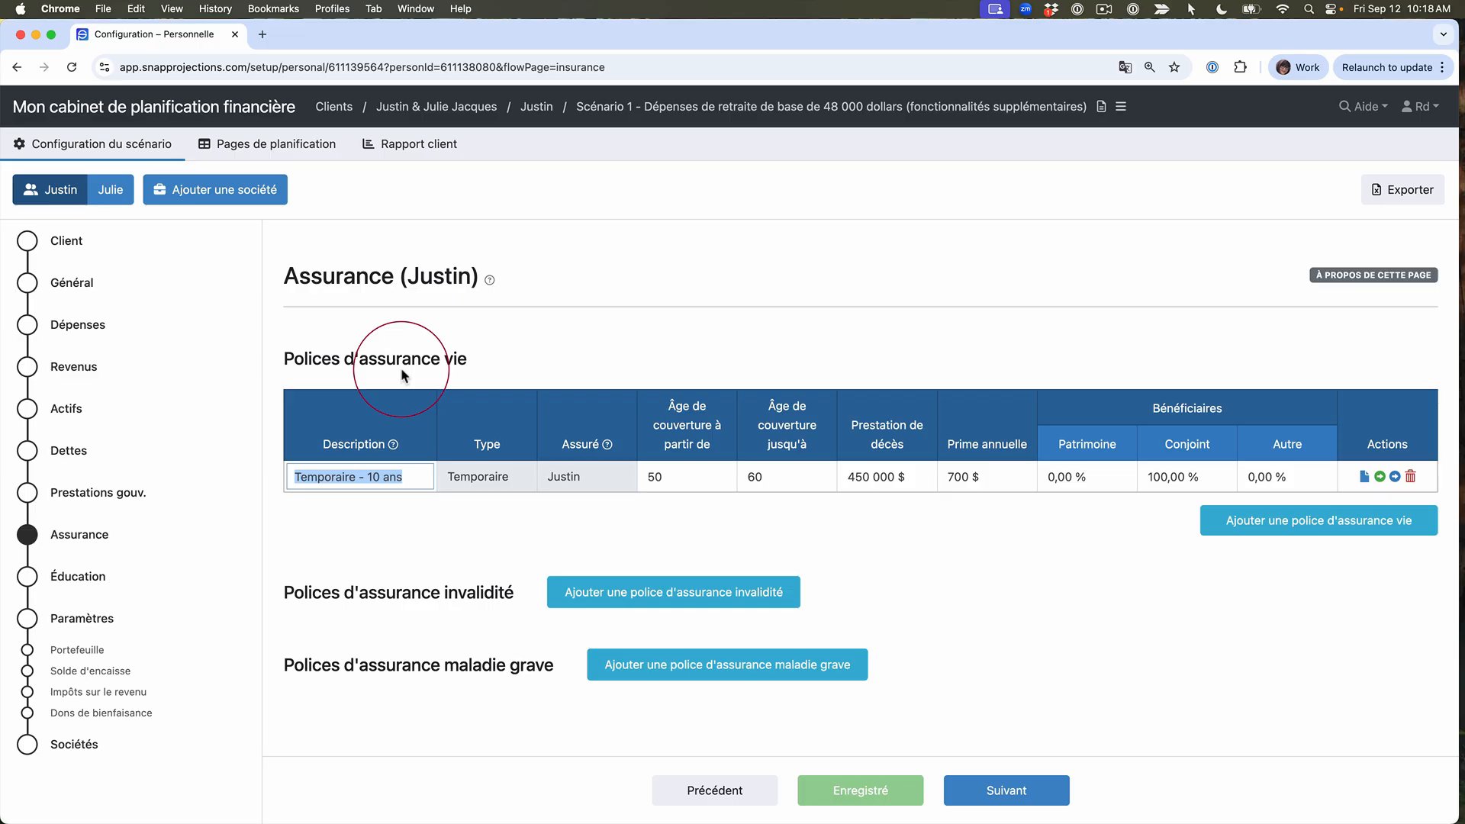
# Step: Inspect the yearly death benefit schedule of the spouse's Vie entière policy and close it
pyautogui.click(112, 197)
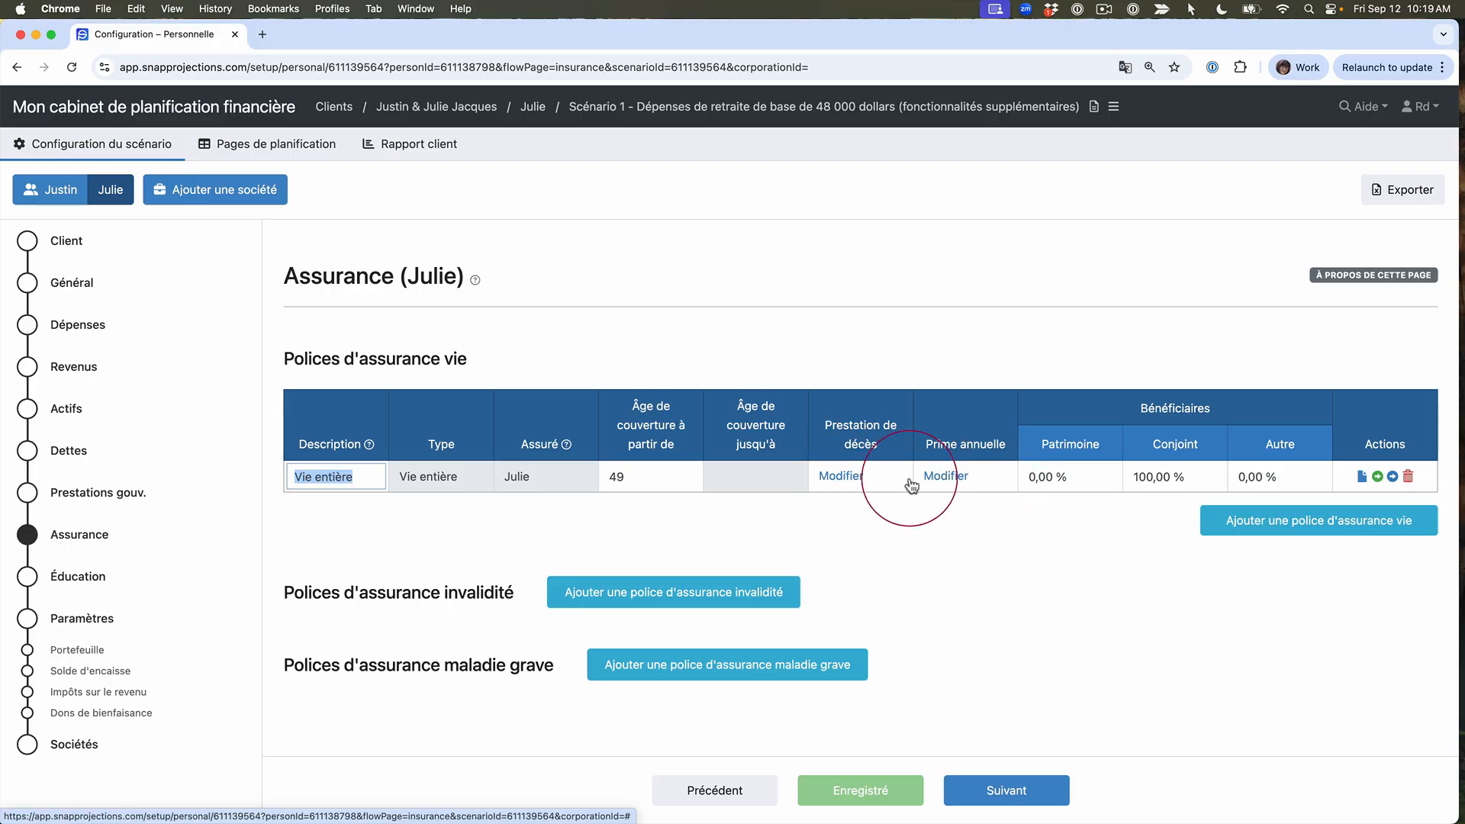
pyautogui.click(845, 484)
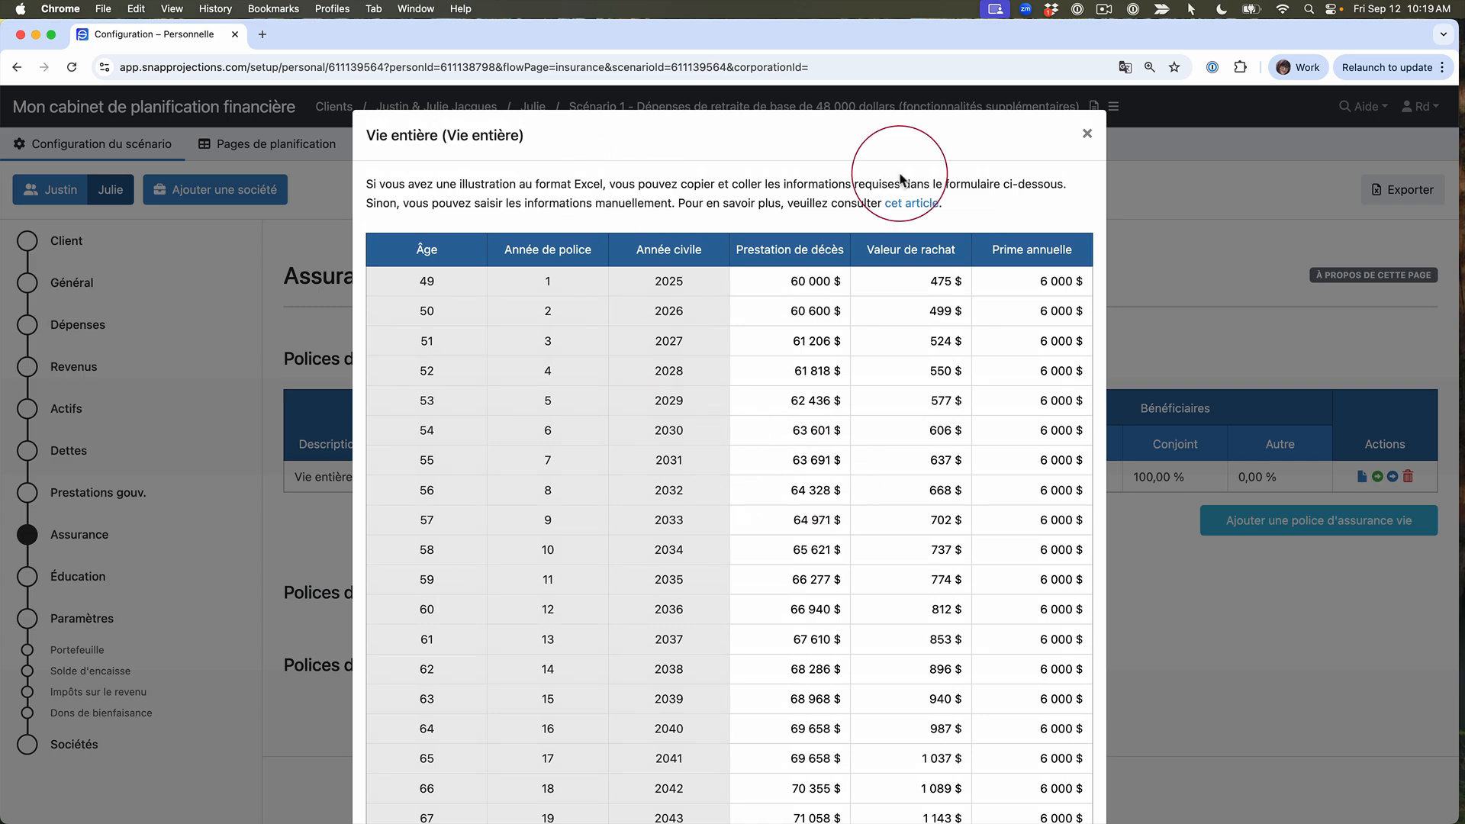
pyautogui.click(812, 281)
pyautogui.click(834, 281)
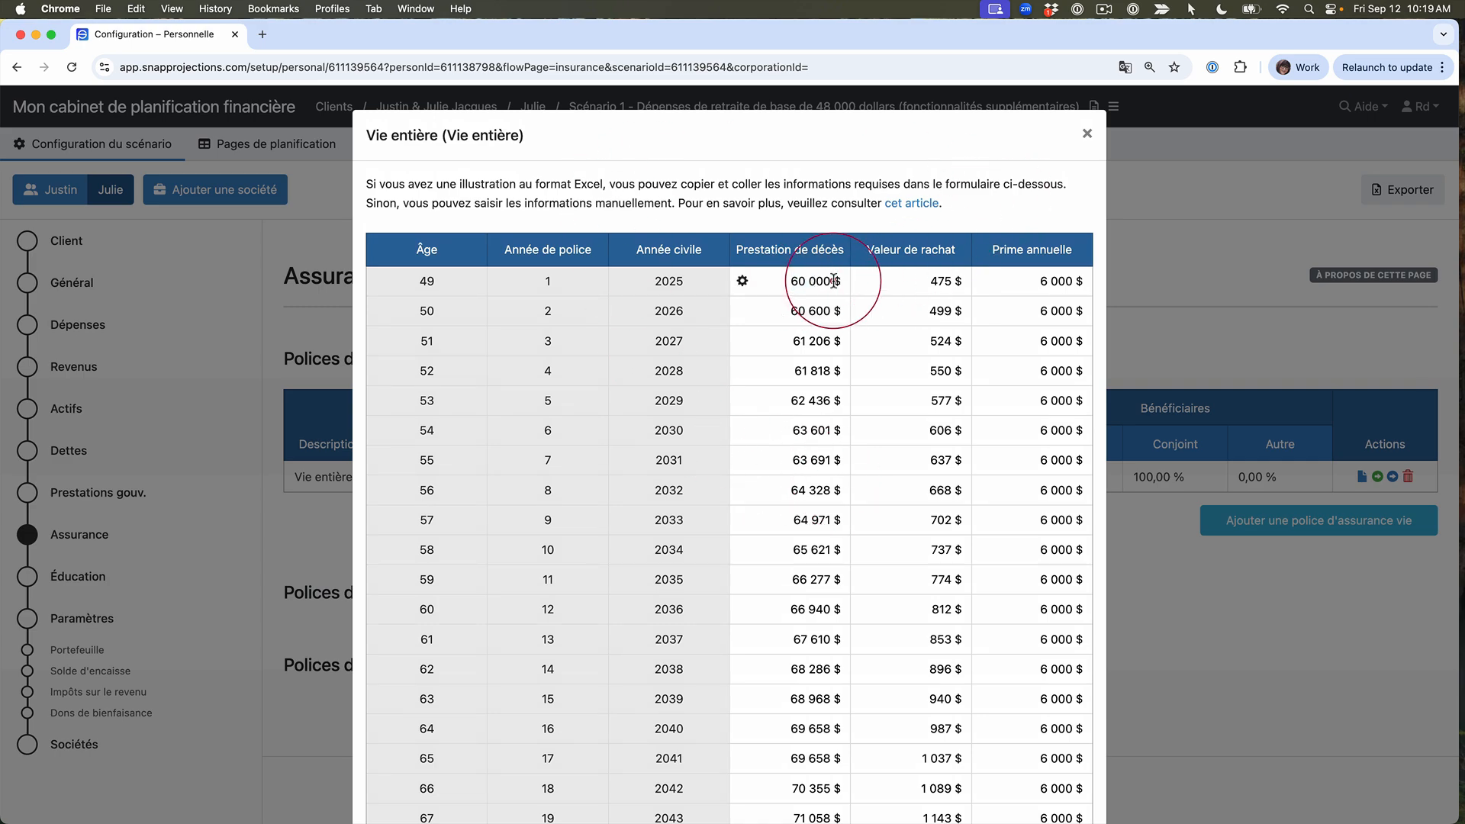
pyautogui.click(1088, 137)
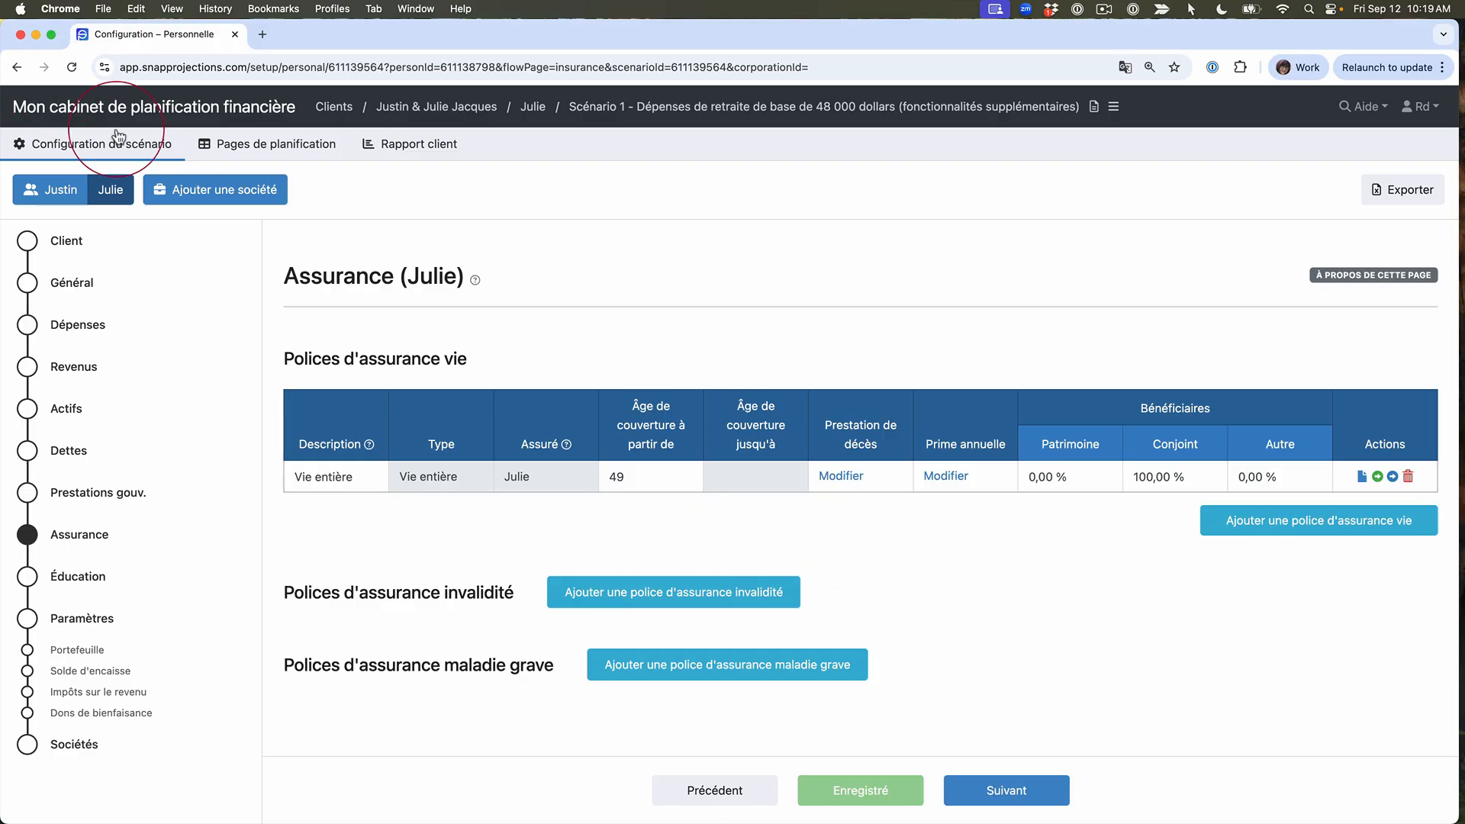
# Step: Return to the primary client's term life policy and show the preset terms for its coverage end age
pyautogui.click(59, 198)
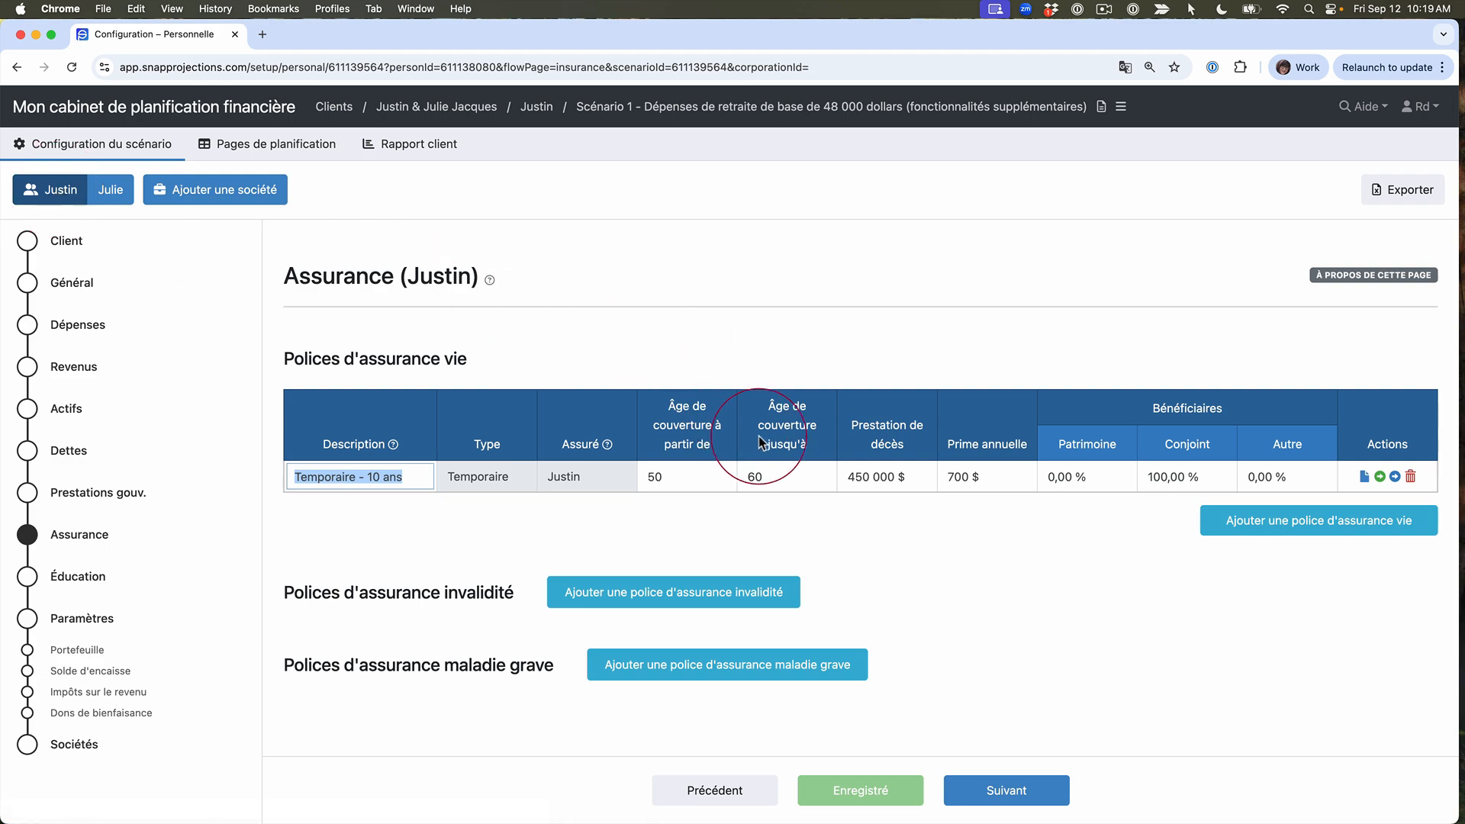
pyautogui.click(780, 478)
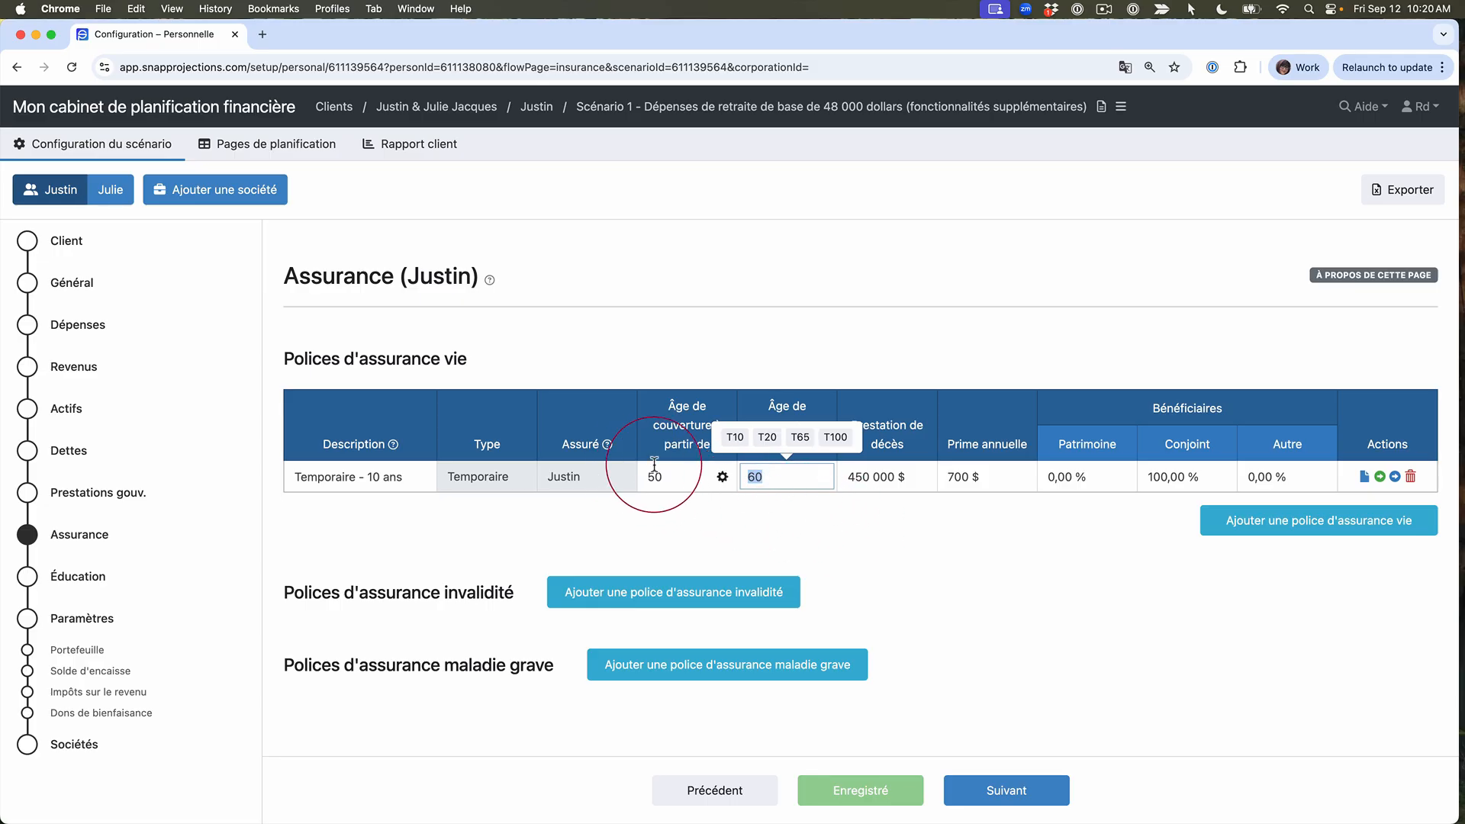
# Step: Open the life insurance needs analysis summary from the primary client's planning page
pyautogui.click(299, 150)
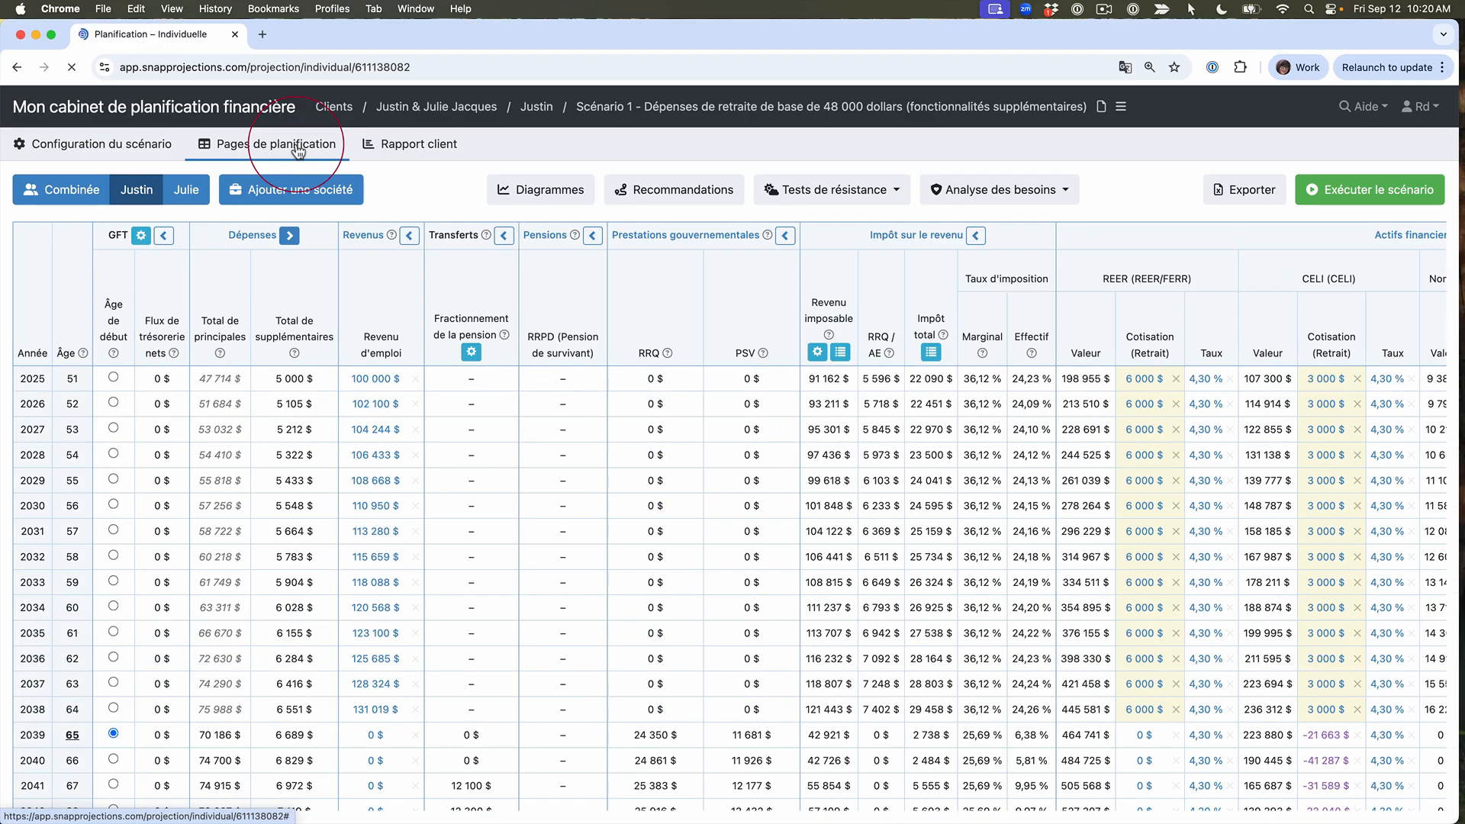
pyautogui.click(1063, 189)
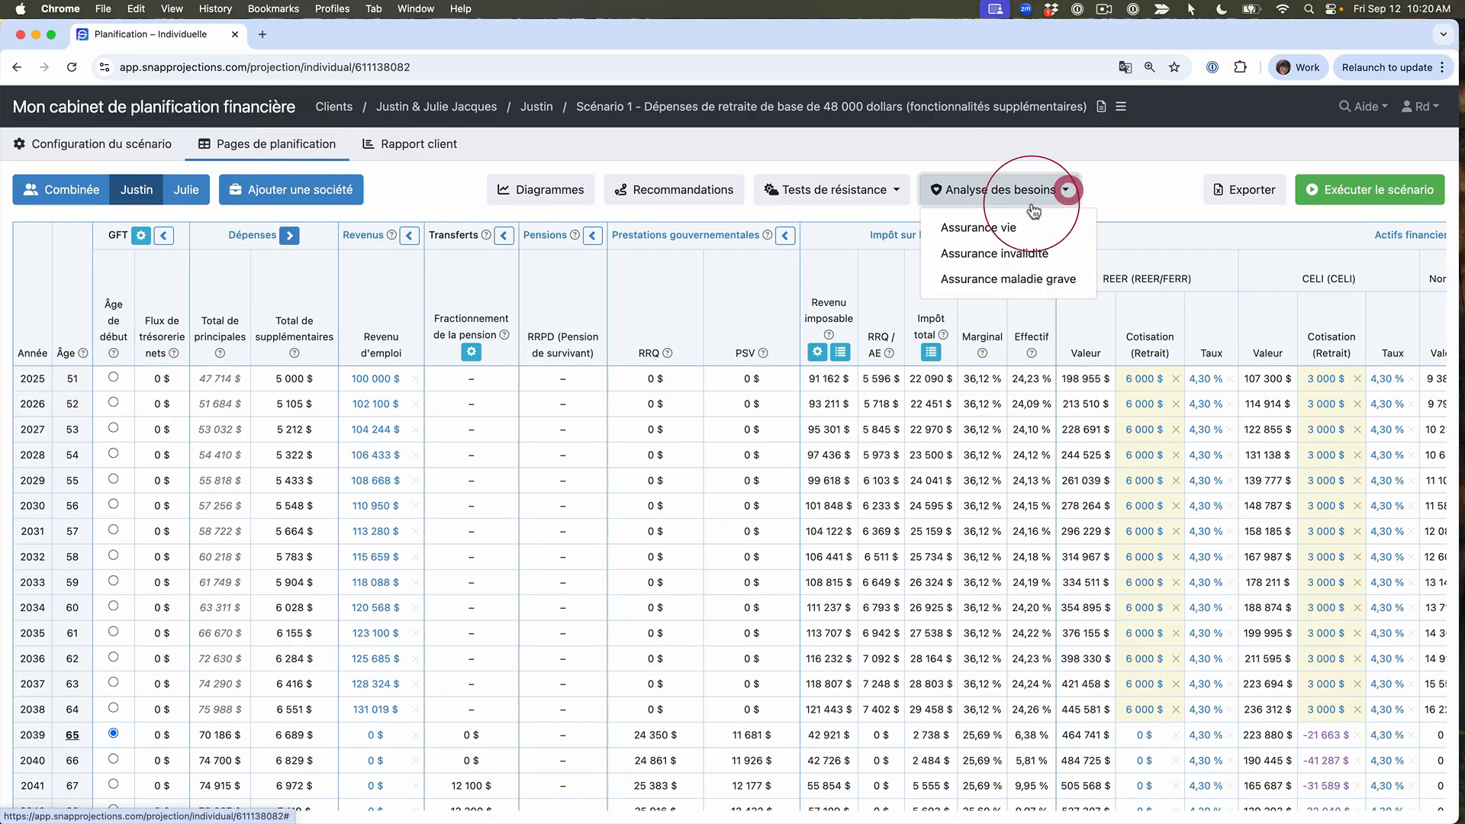
pyautogui.click(1013, 230)
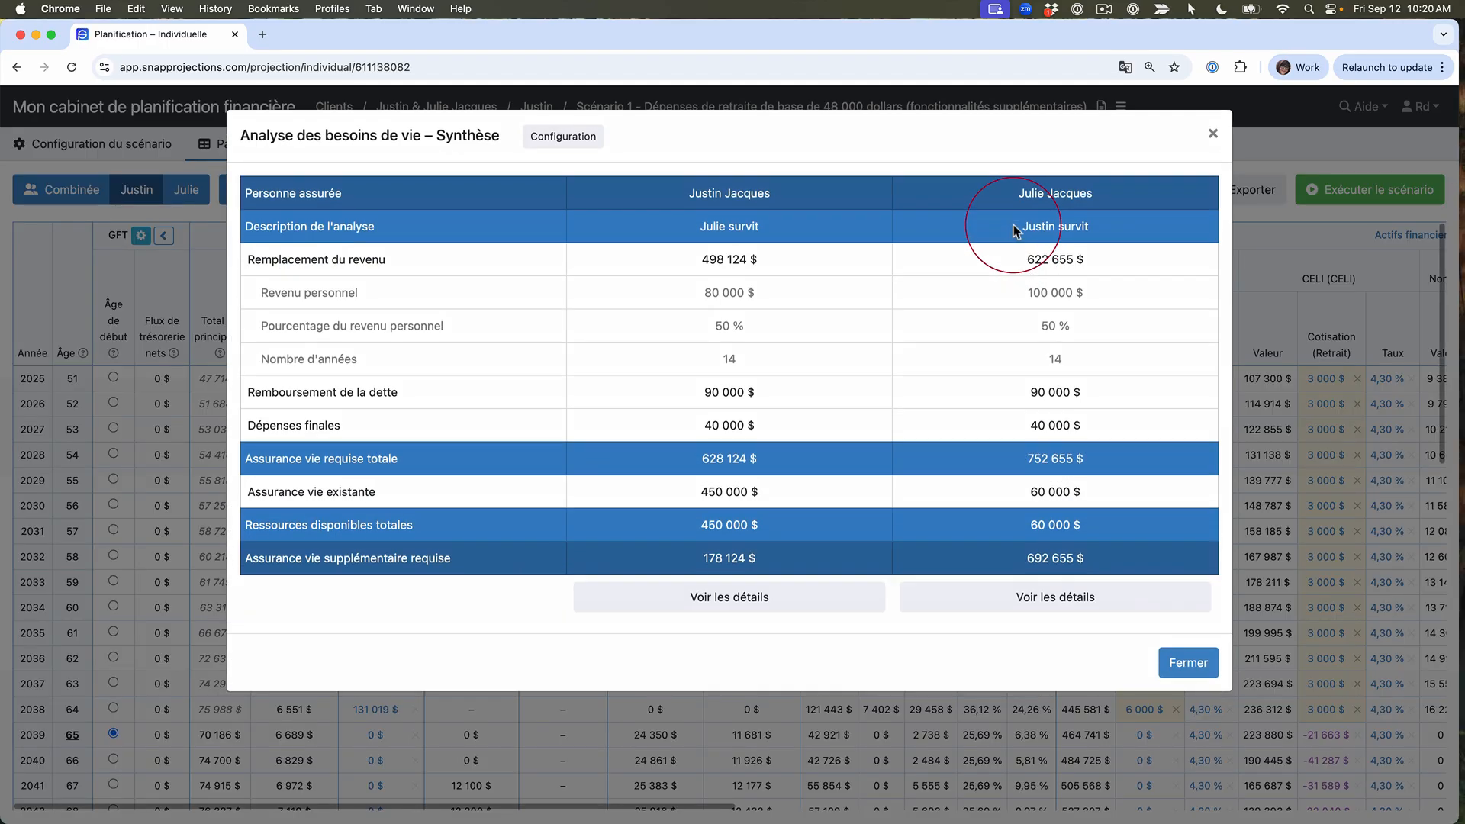
# Step: Review the life needs analysis configuration, from general settings and income replacement to liabilities and available resources, and return to the summary
pyautogui.click(564, 136)
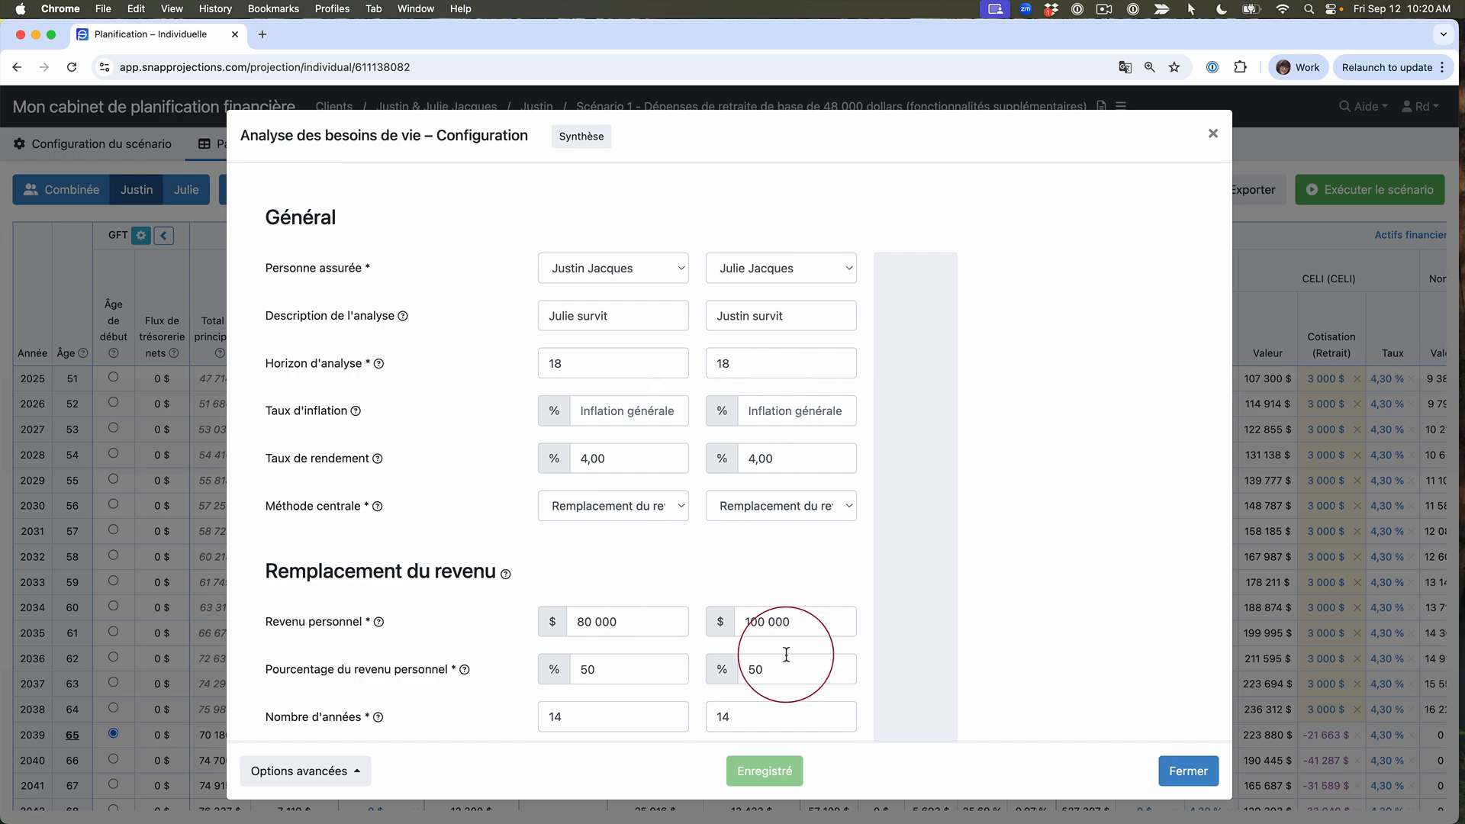
pyautogui.scroll(-3, 493, 652)
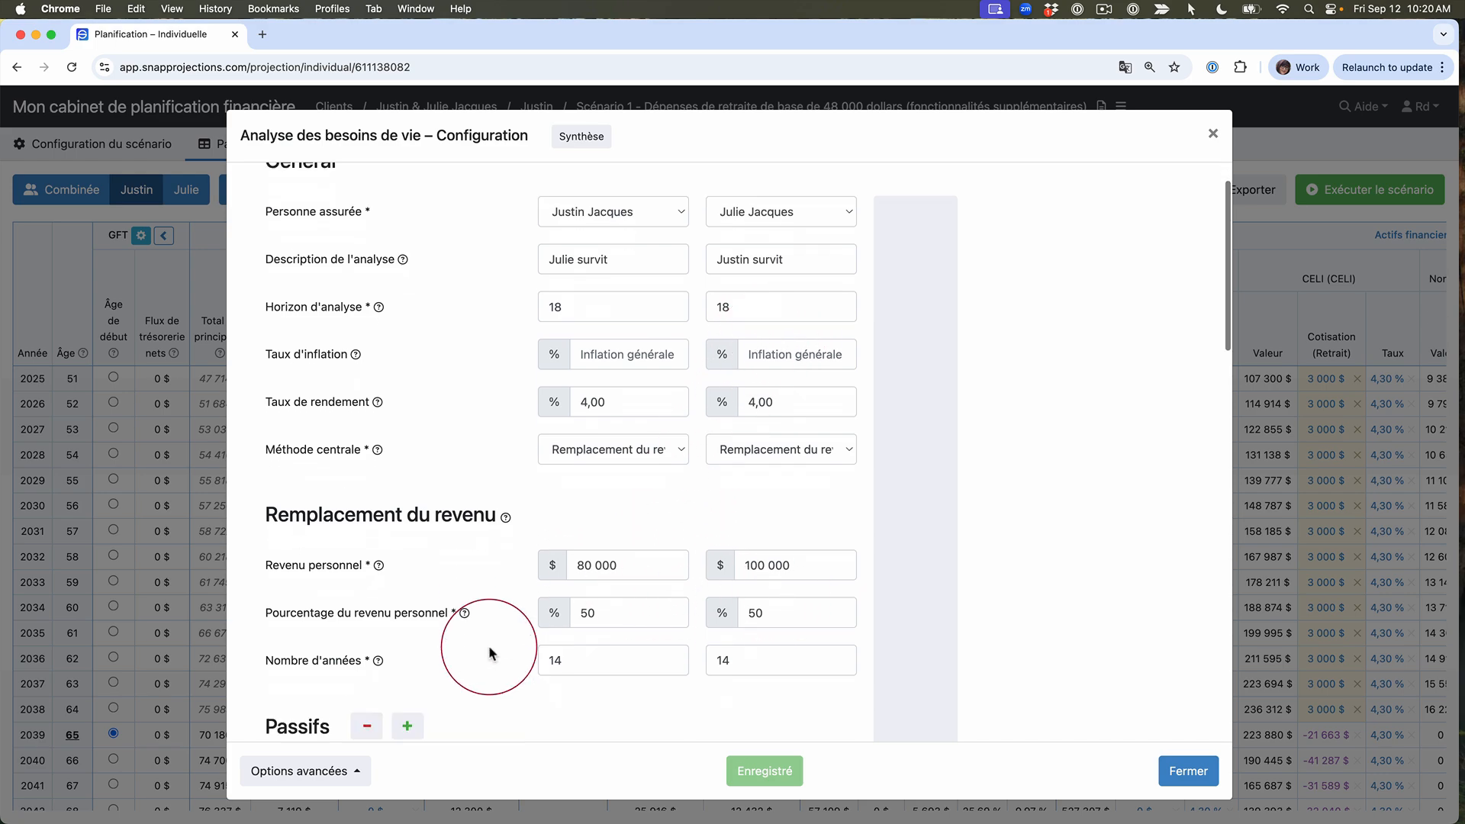
pyautogui.scroll(-6, 489, 652)
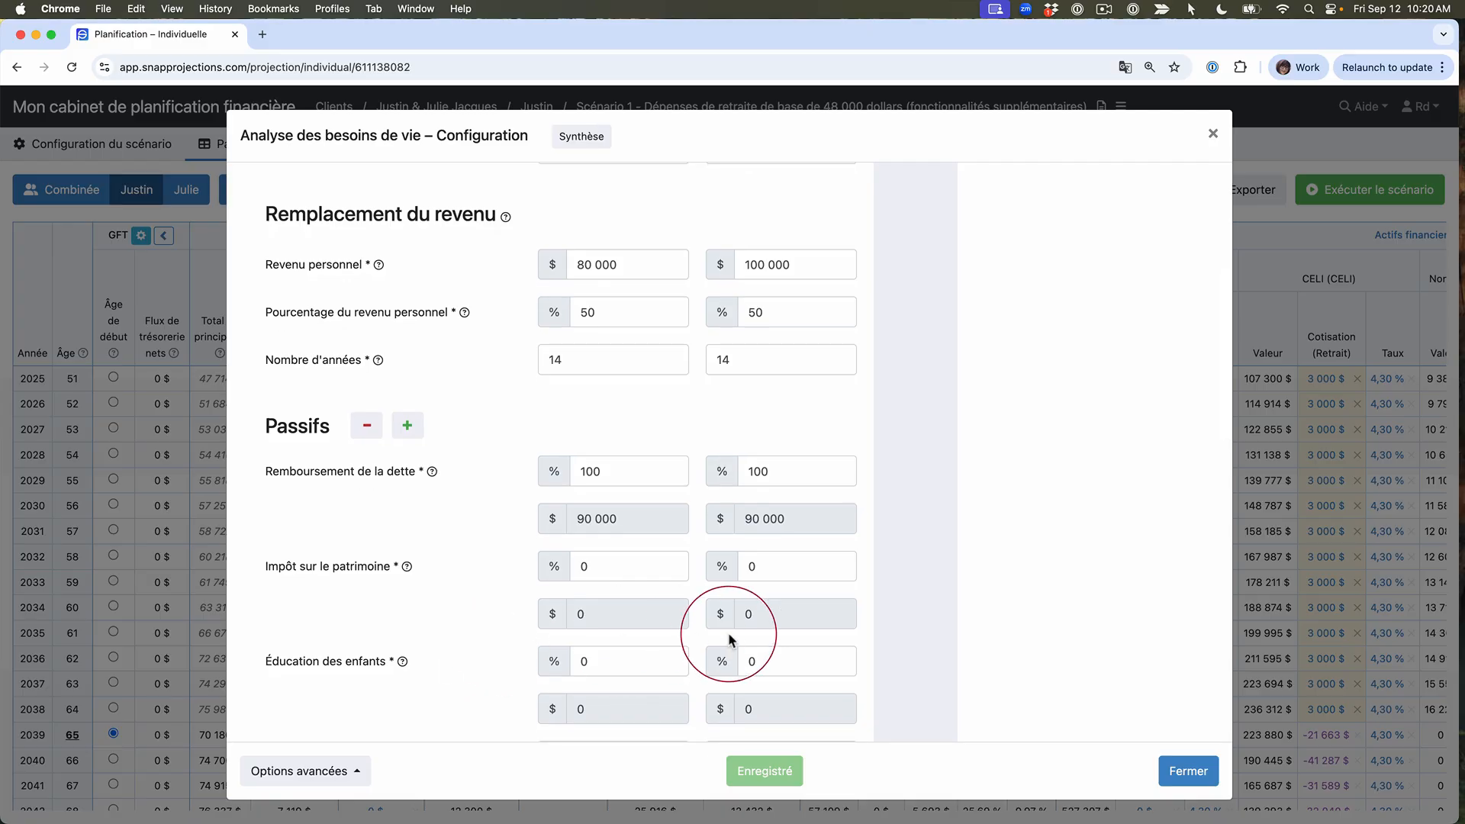
pyautogui.scroll(-8, 702, 659)
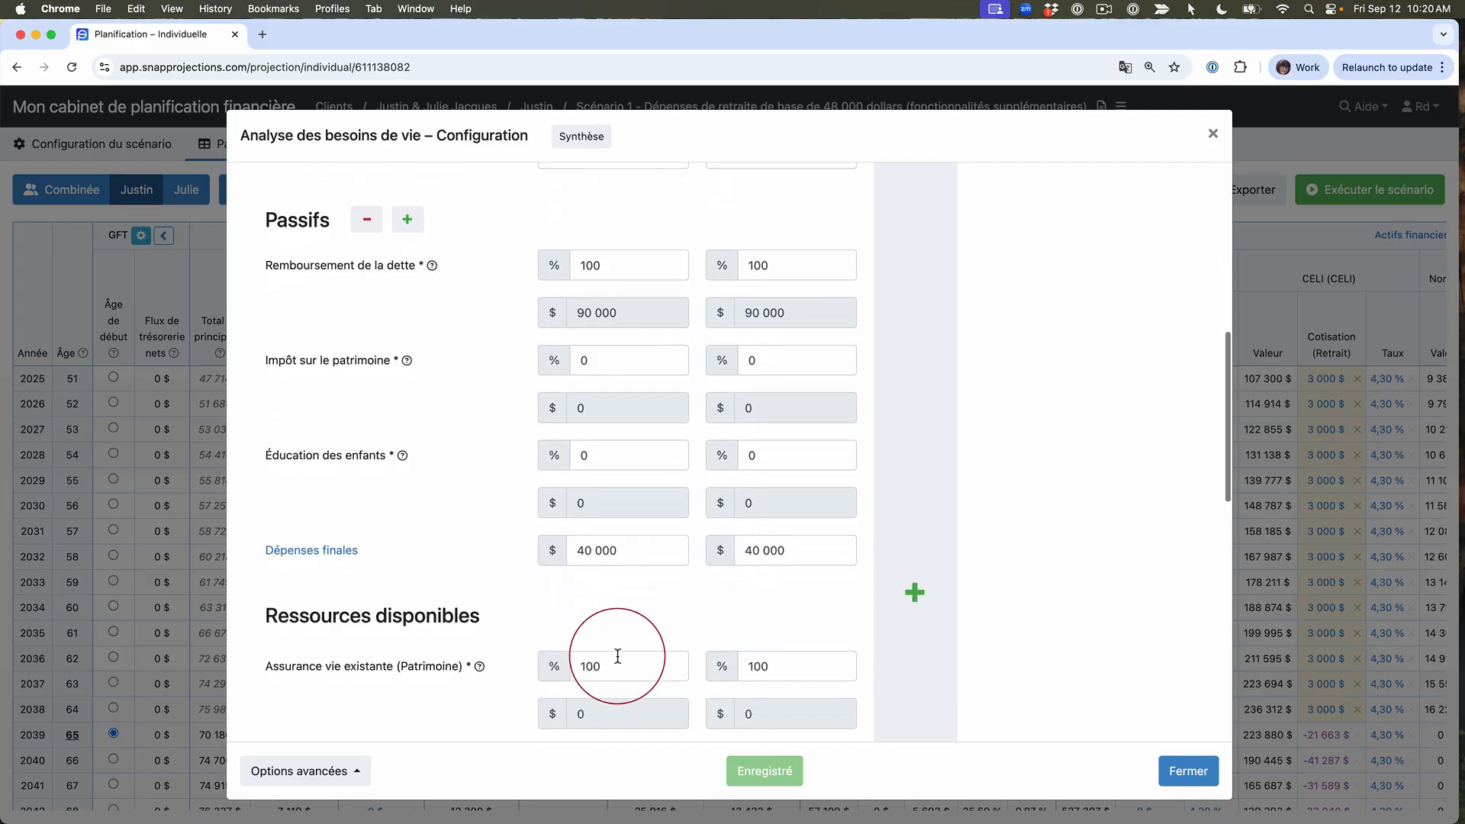
pyautogui.scroll(-3, 618, 655)
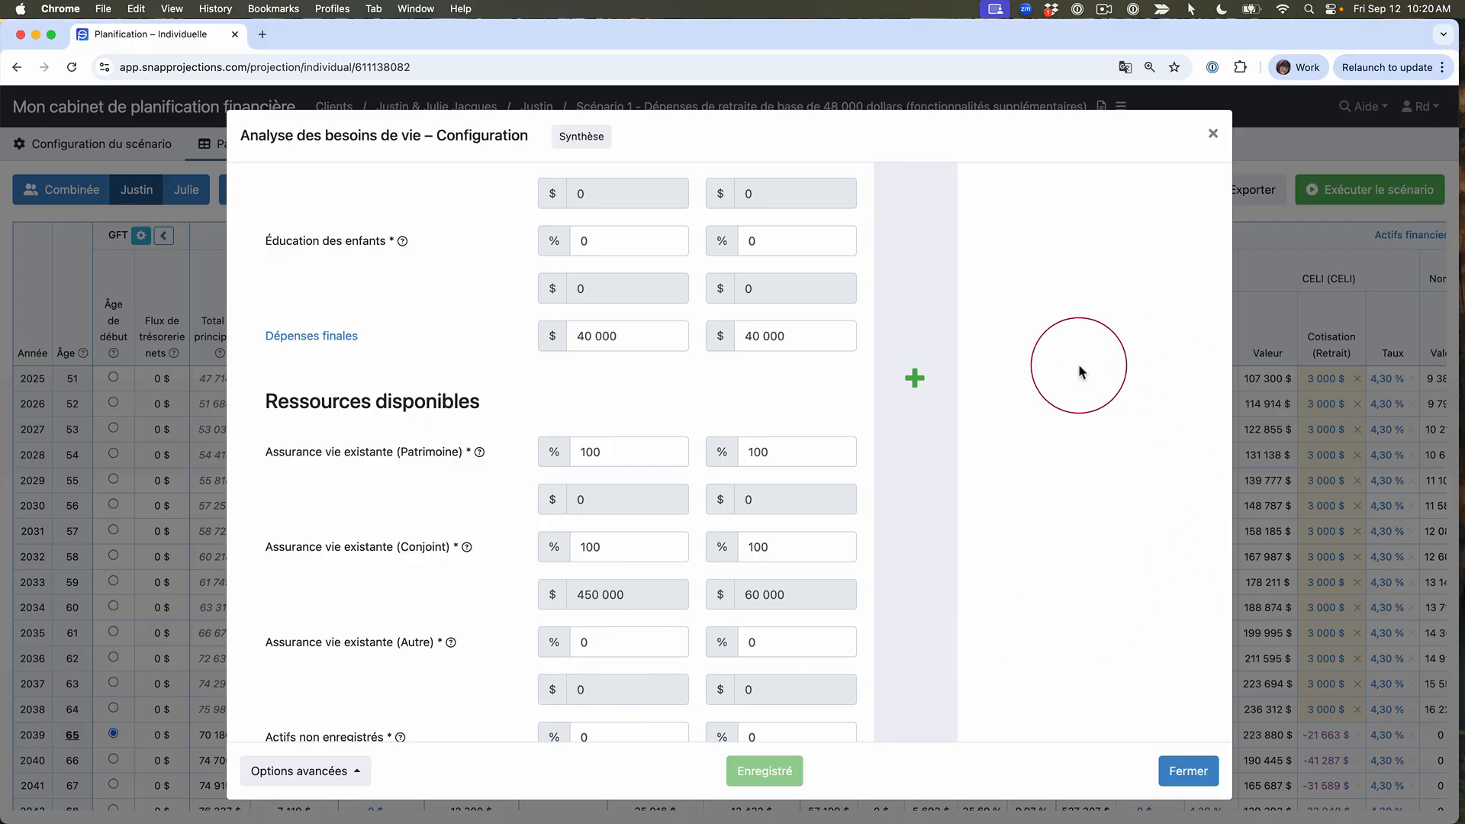
pyautogui.scroll(14, 1079, 371)
pyautogui.scroll(4, 1079, 380)
pyautogui.click(587, 135)
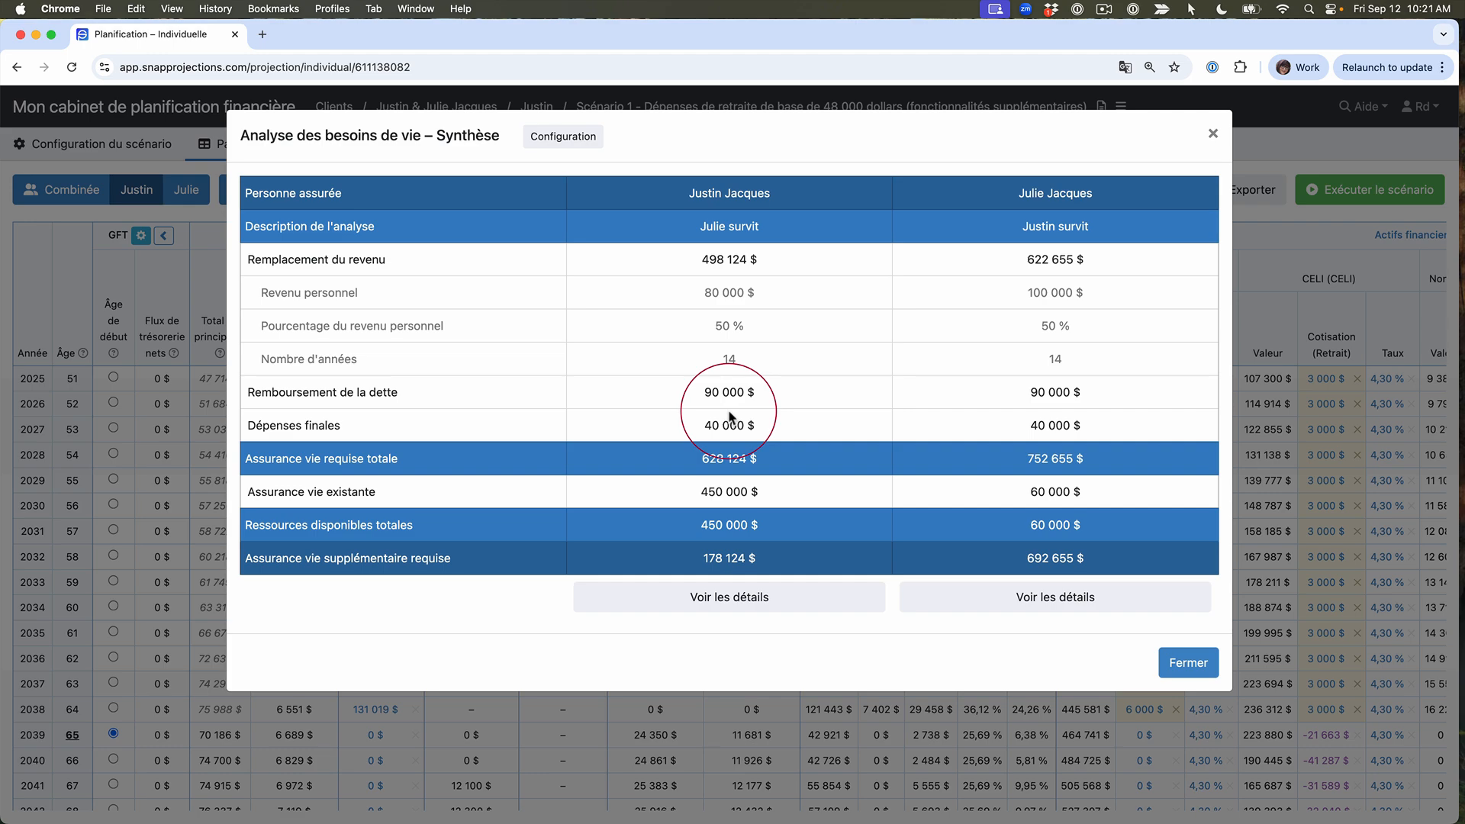
# Step: Inspect the yearly details of the primary client's life insurance needs analysis and close them
pyautogui.click(731, 599)
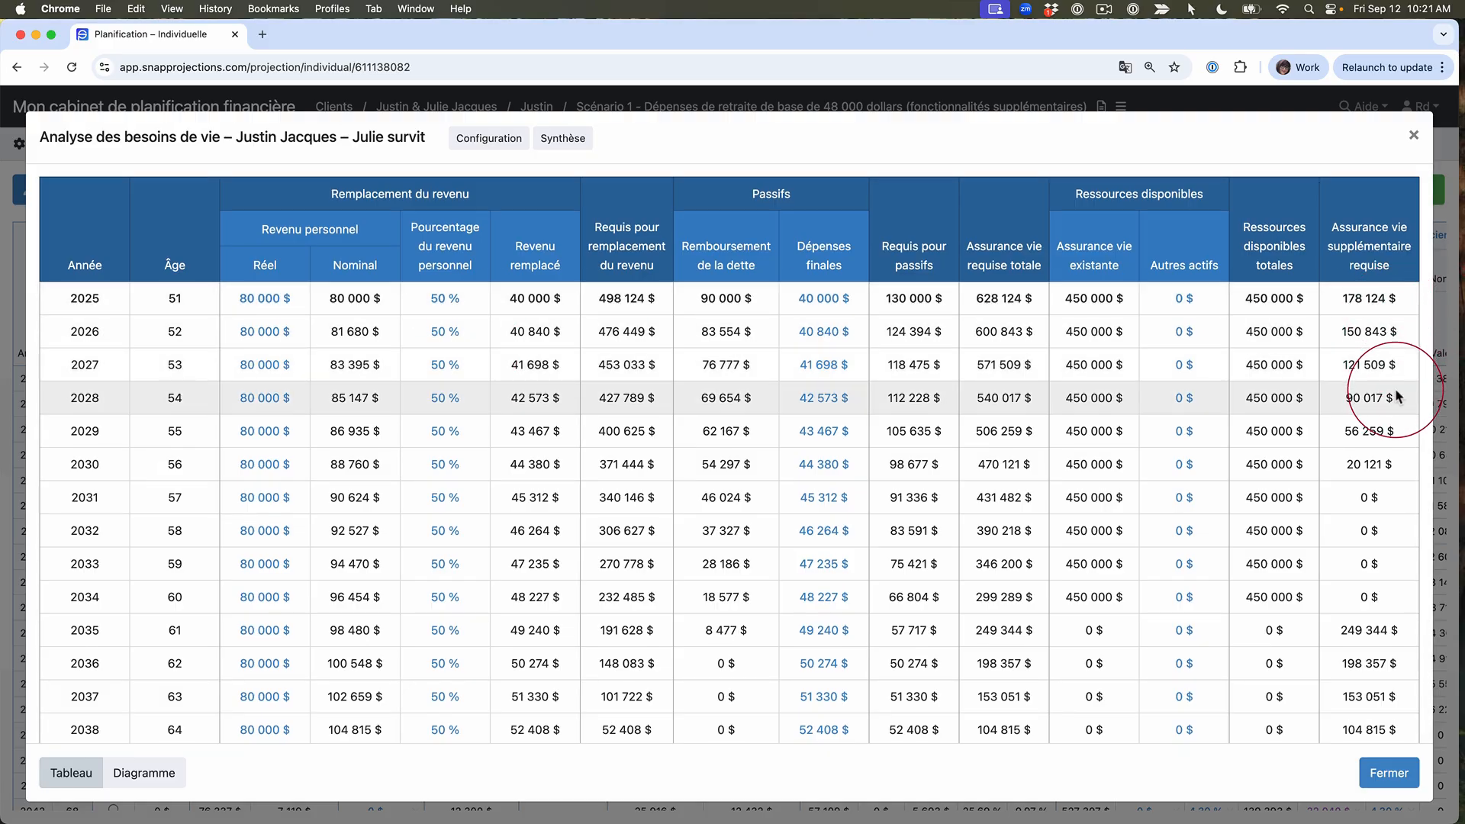
pyautogui.click(1413, 135)
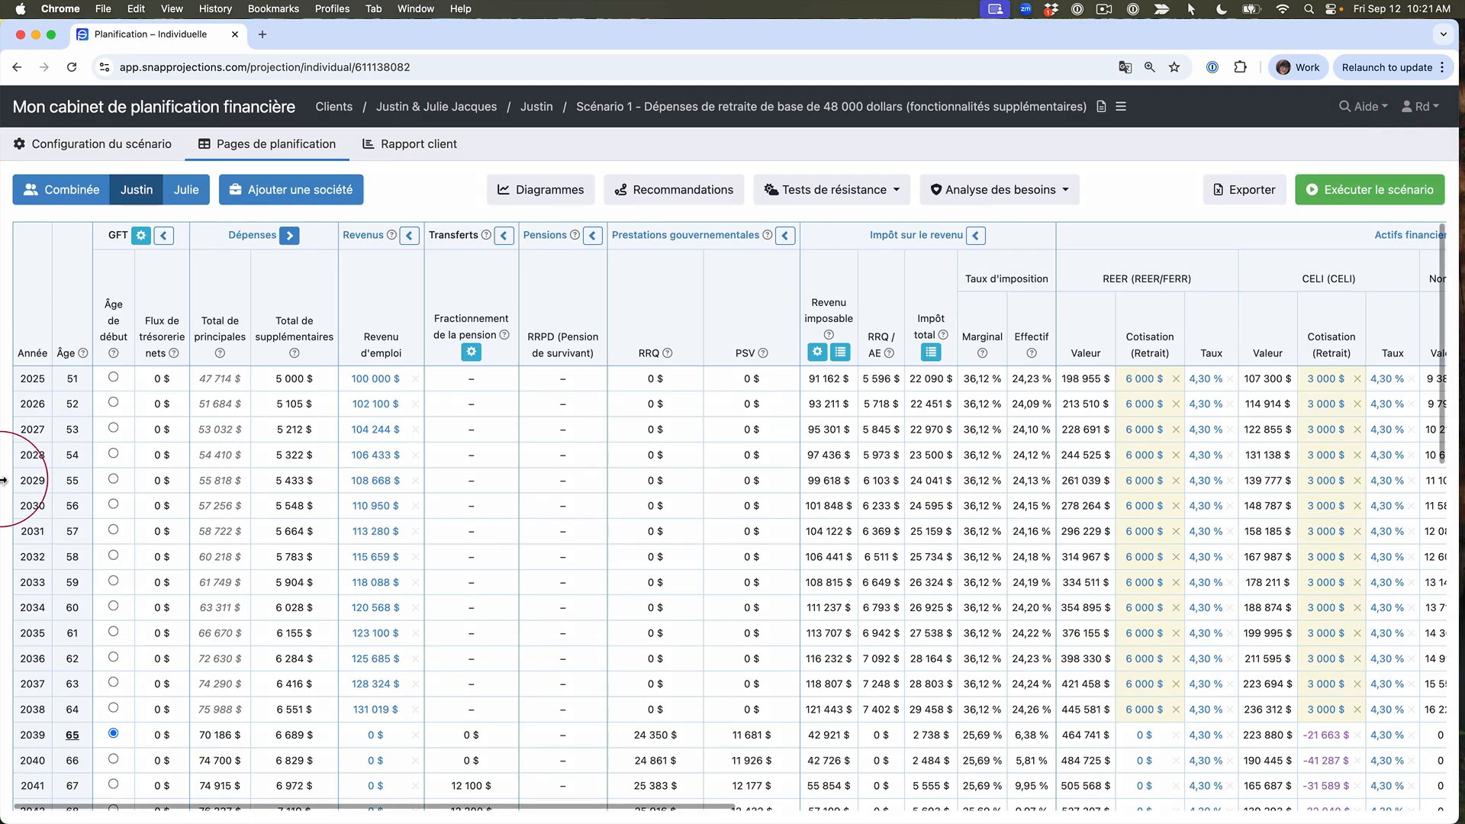
# Step: Review the Régime familial REEE and its beneficiaries in the scenario's education settings, and save it
pyautogui.click(90, 148)
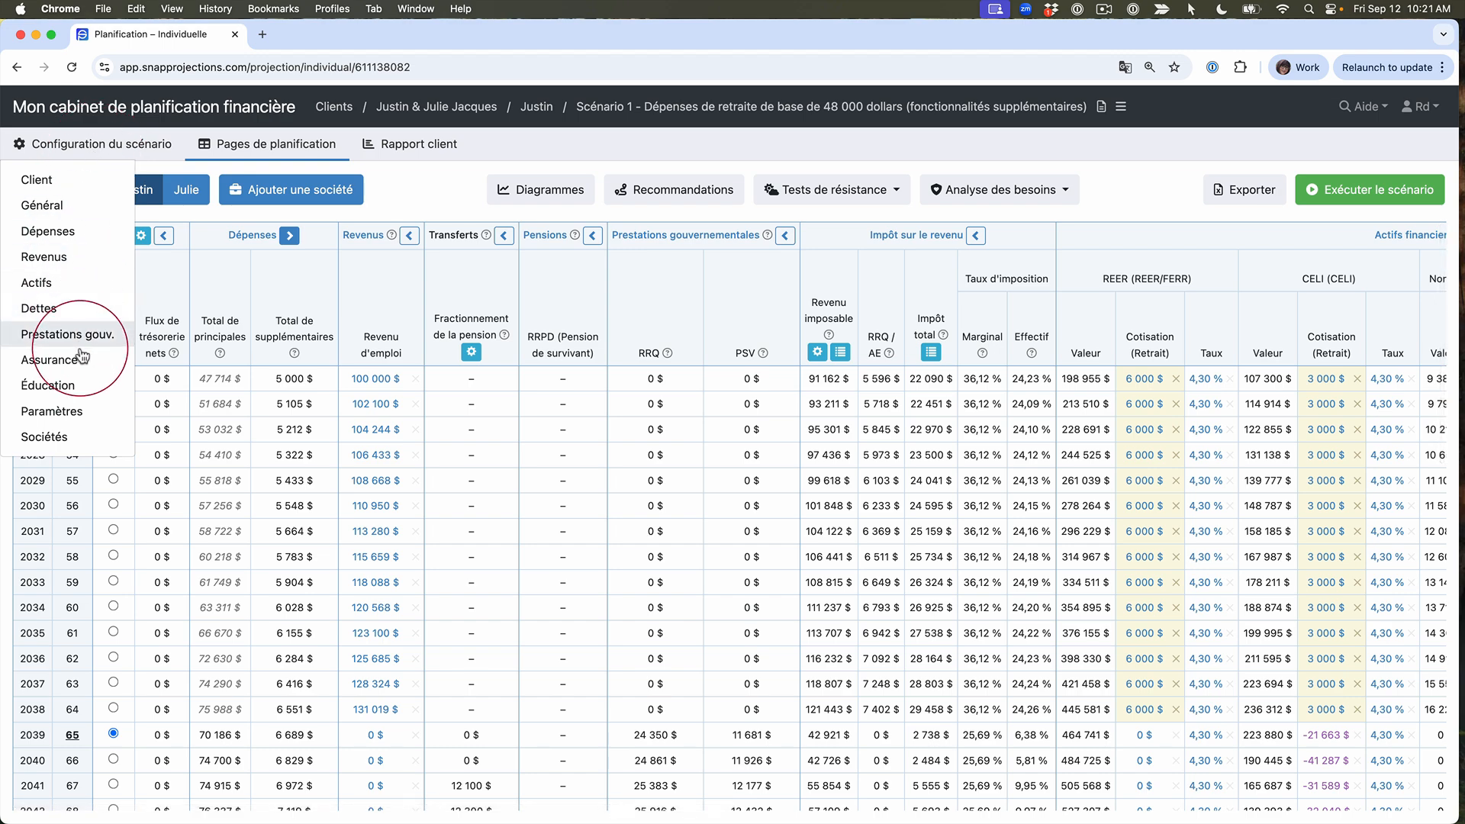
pyautogui.click(78, 386)
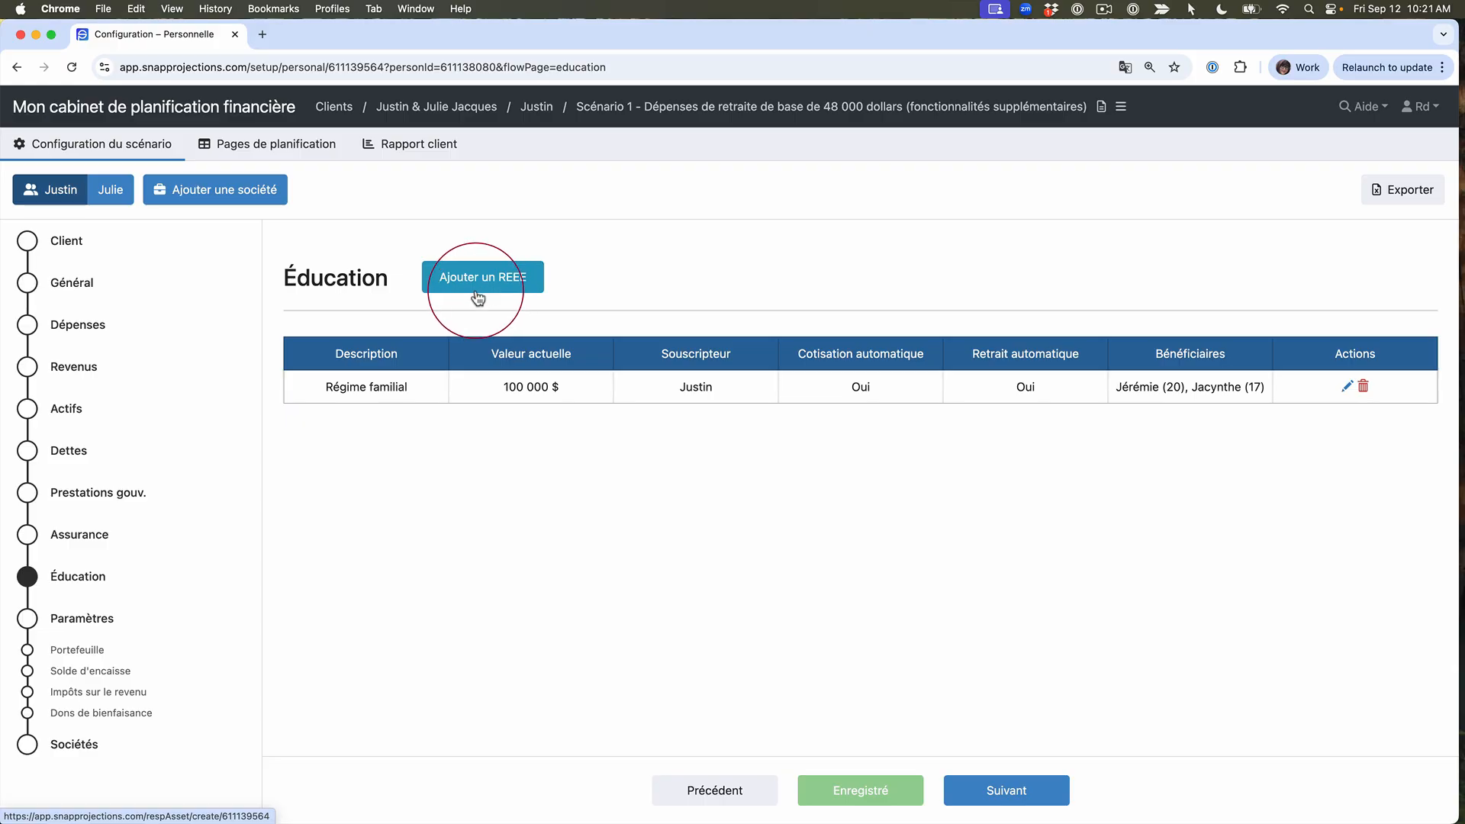
pyautogui.click(1347, 389)
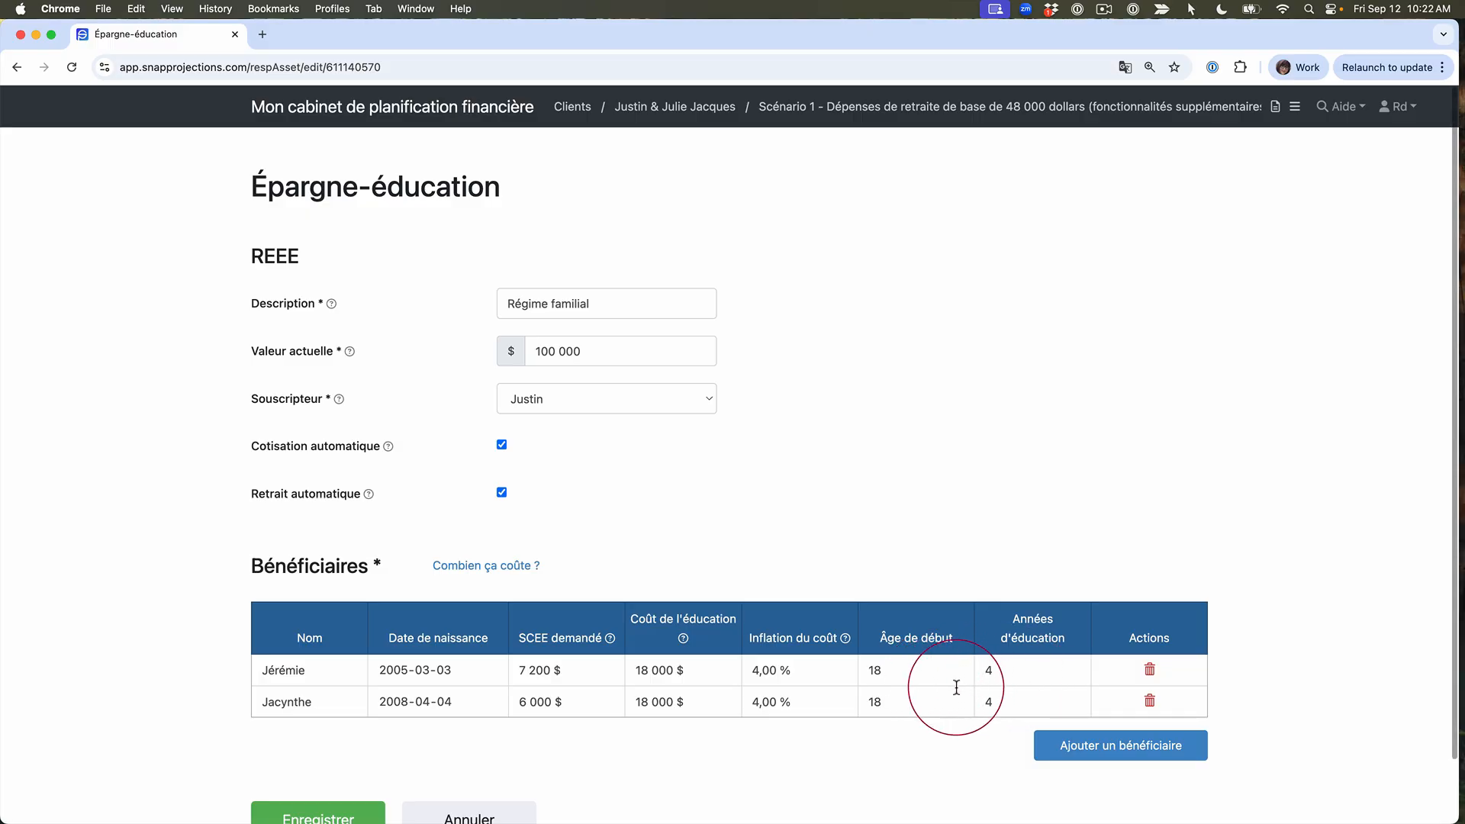
pyautogui.scroll(-2, 929, 713)
pyautogui.click(330, 767)
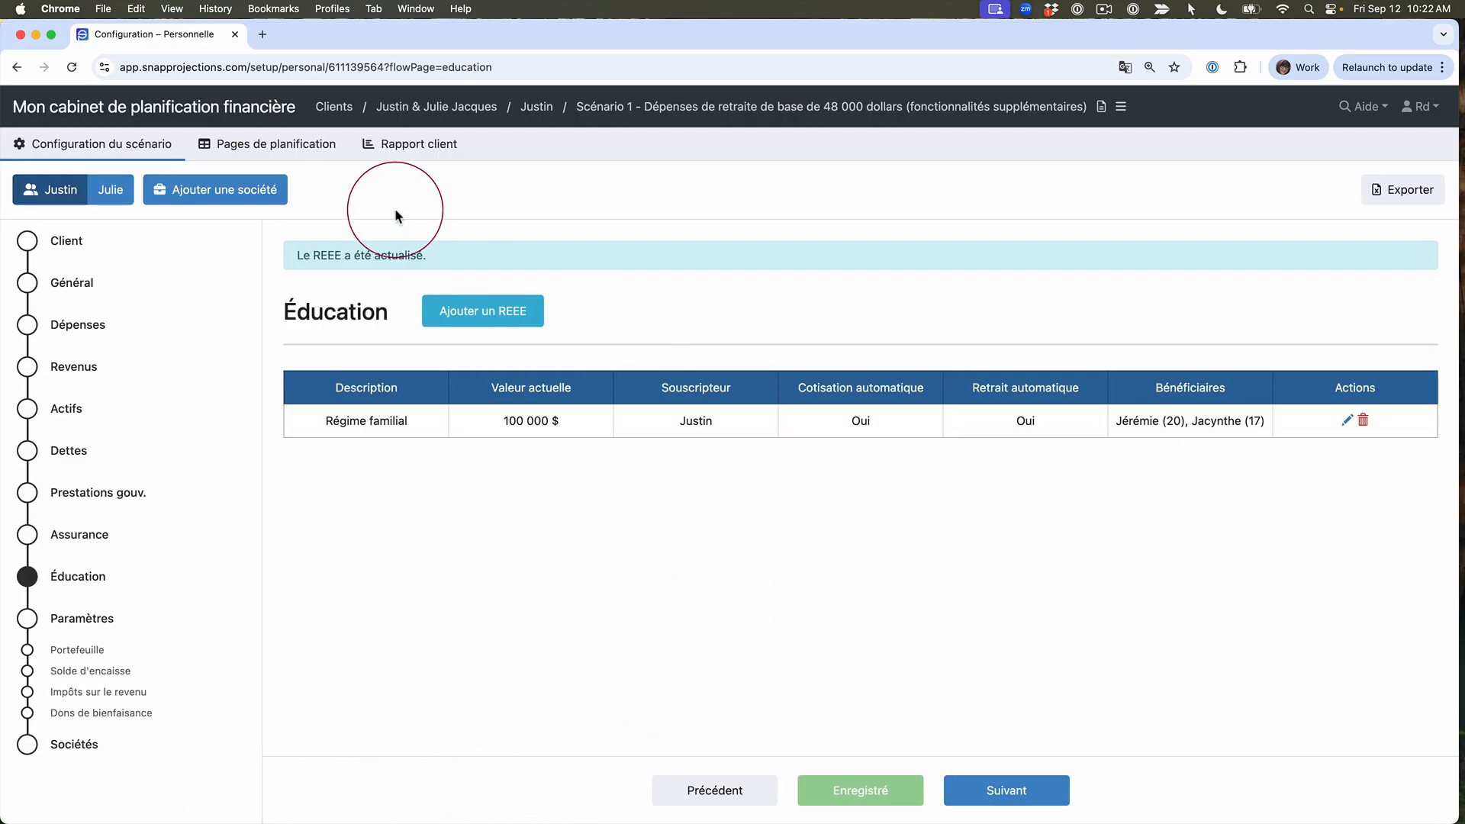
# Step: Examine the yearly education costs, withdrawals and SCEE grants of the Régime familial REEE in the primary client's planning table
pyautogui.click(284, 150)
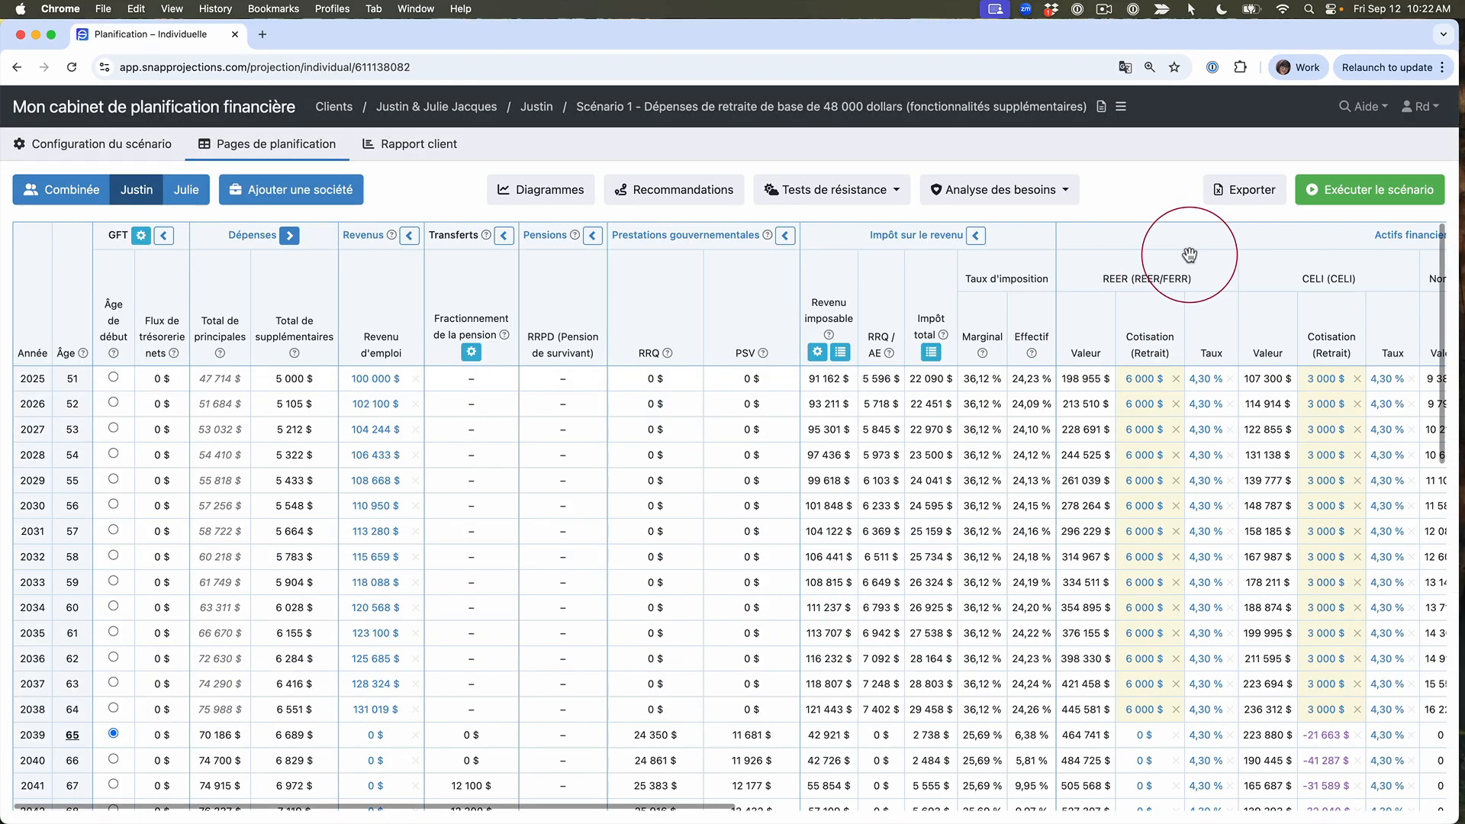
pyautogui.hscroll(5, 1191, 255)
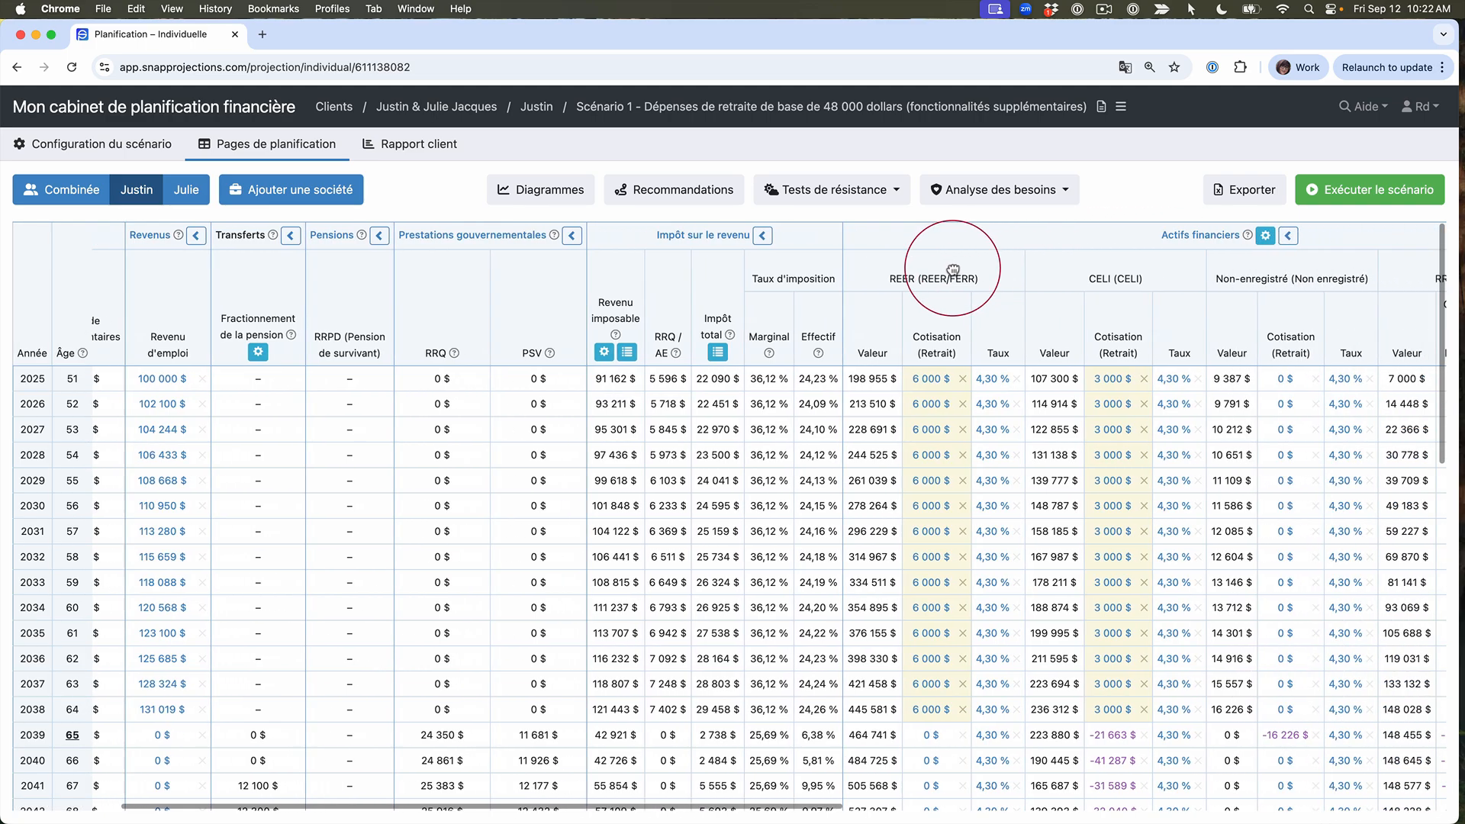
pyautogui.hscroll(7, 1316, 280)
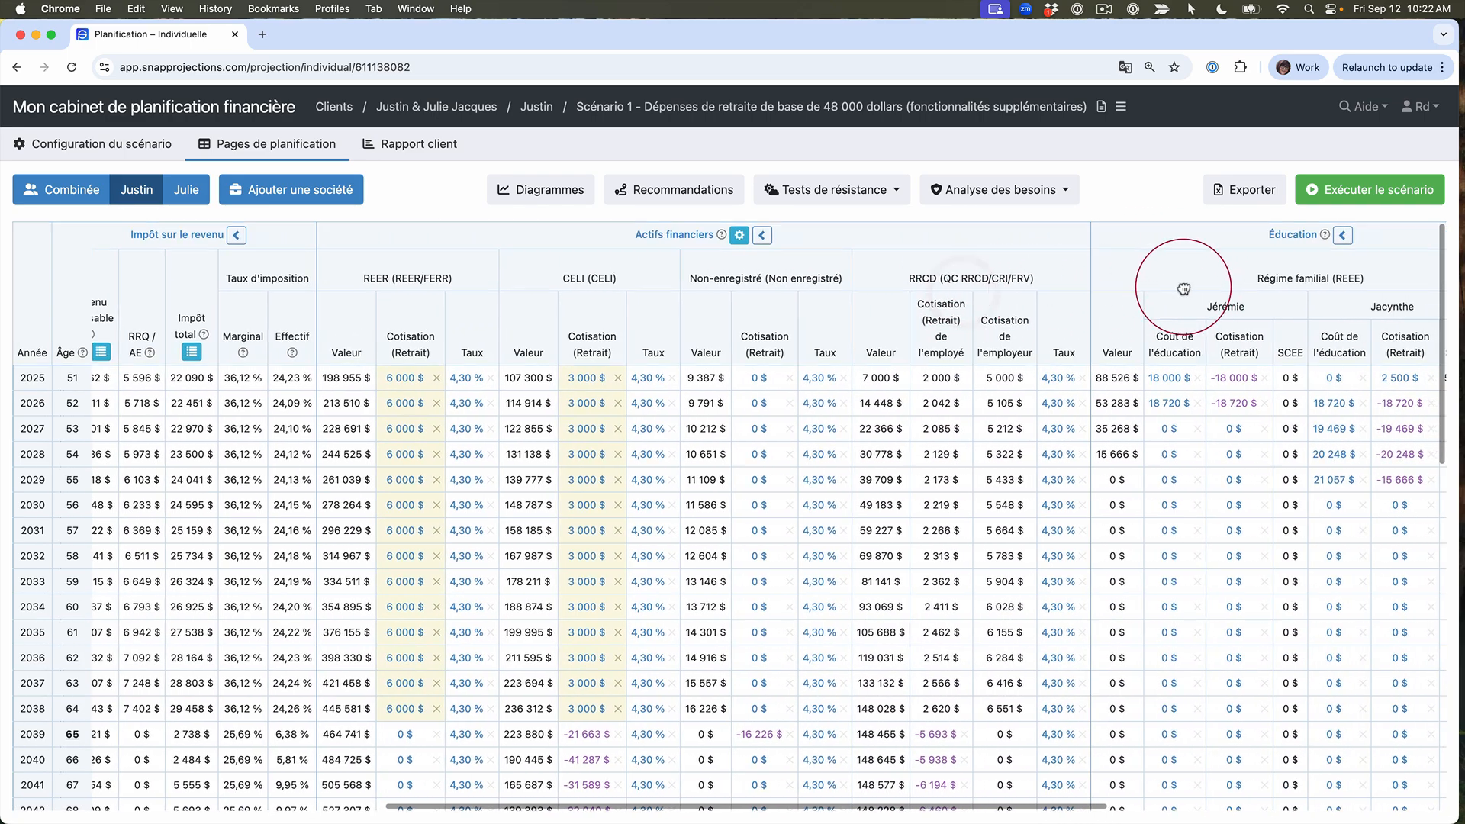
pyautogui.moveTo(1051, 293); pyautogui.dragTo(891, 300)
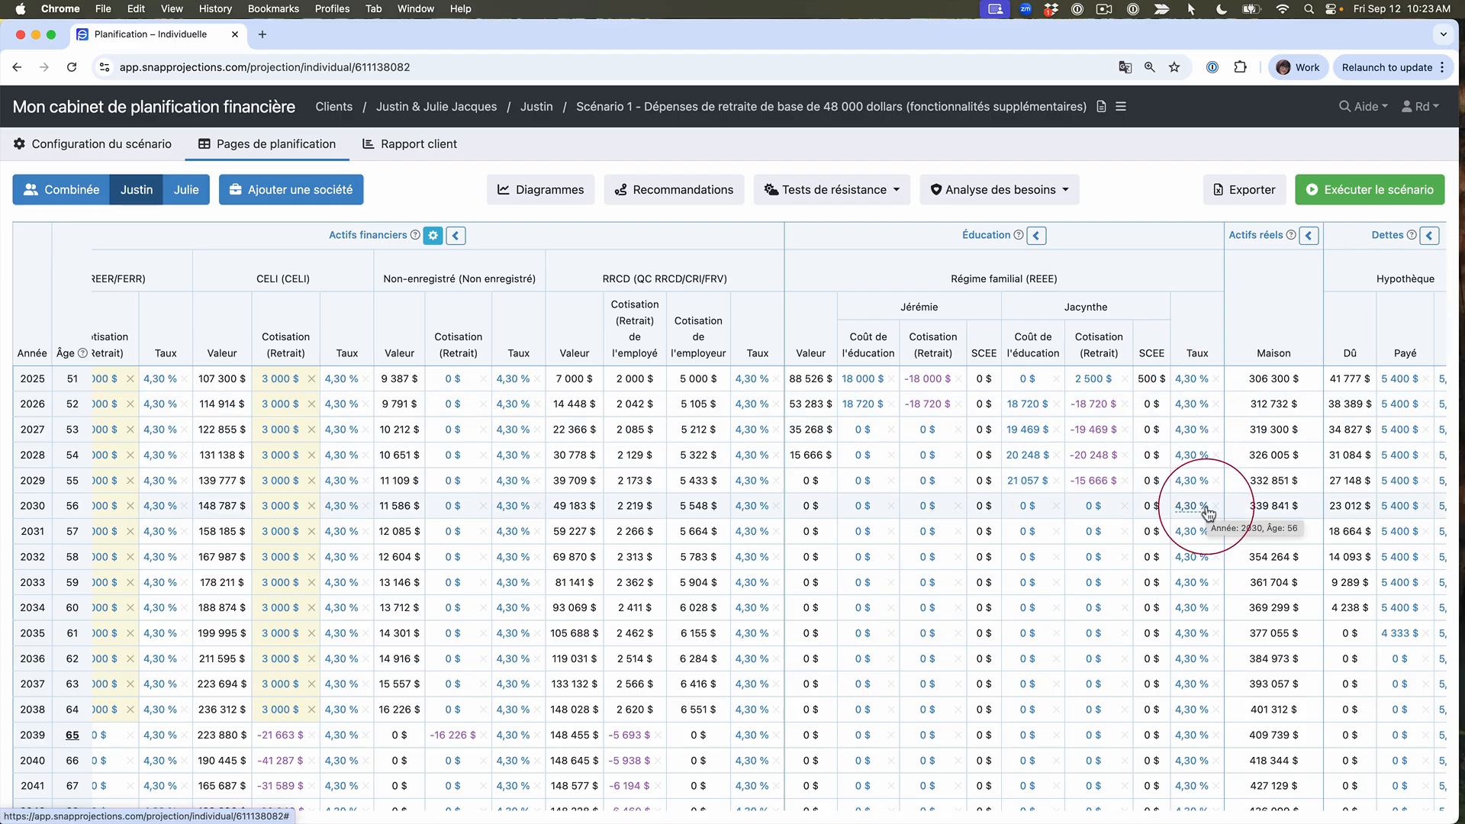
# Step: Try a 5000 $ REEE contribution for the second beneficiary in 2025 and discard the edit
pyautogui.click(1107, 381)
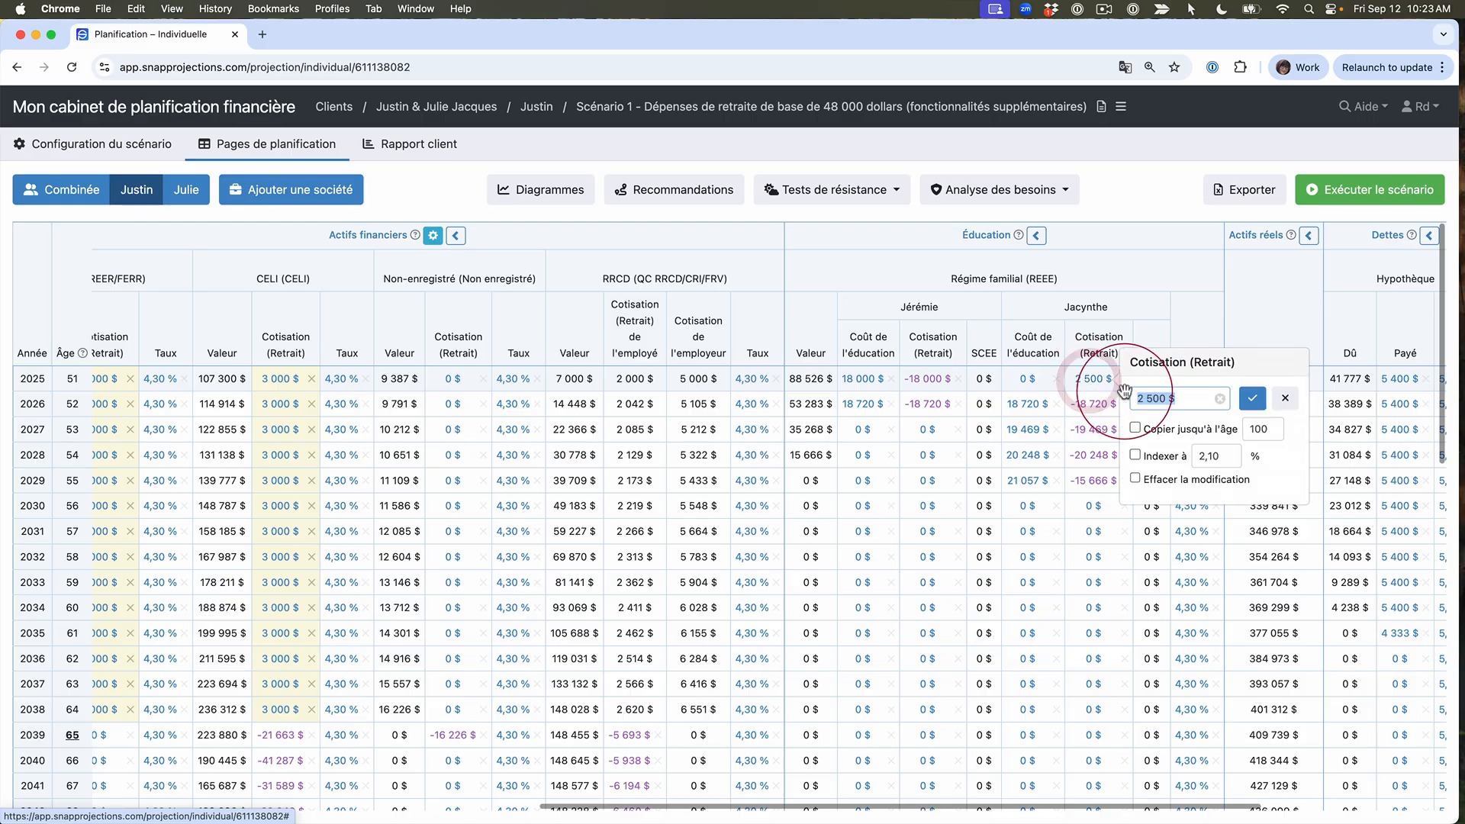
pyautogui.write('5000')
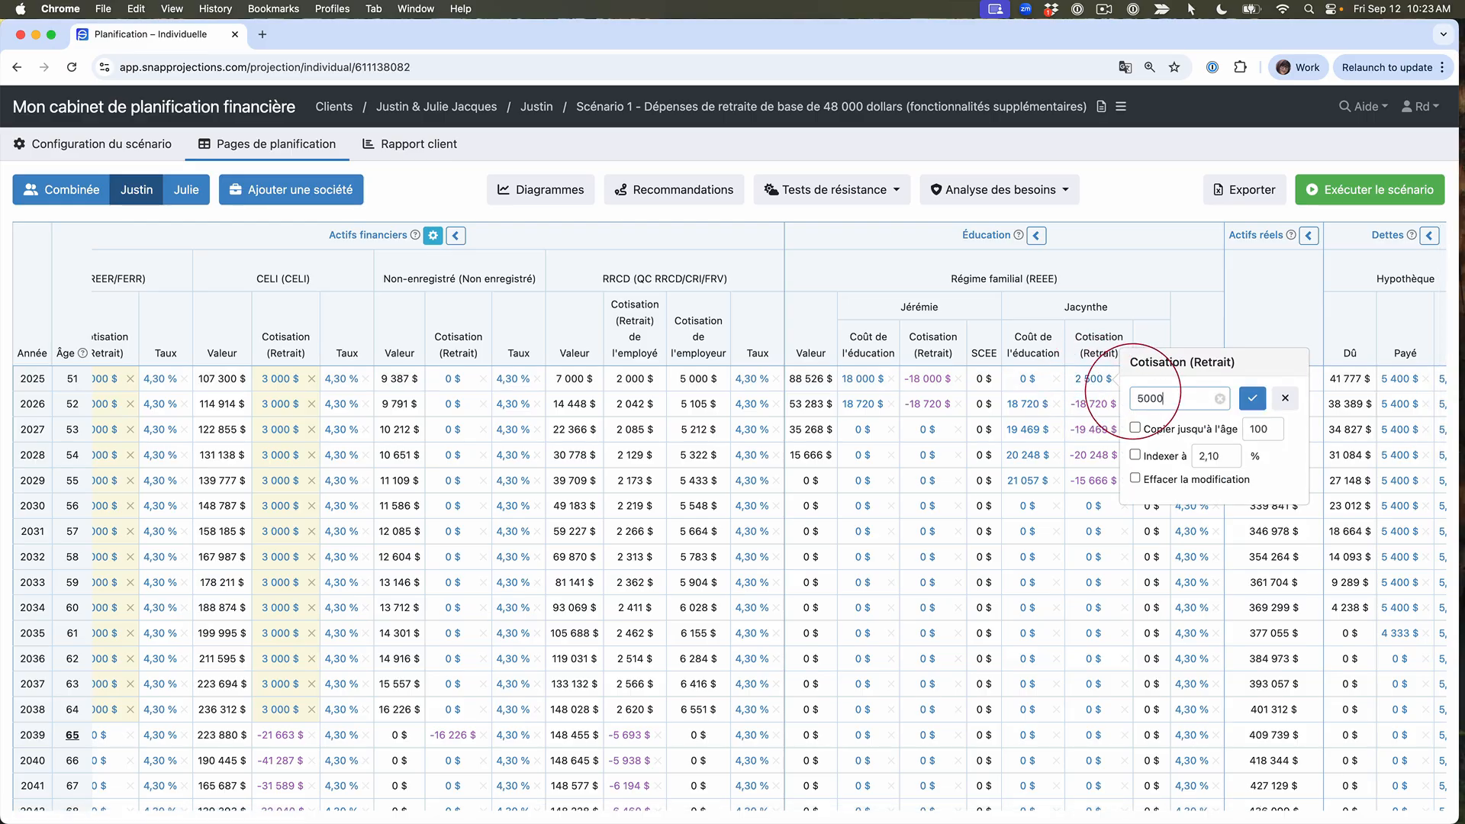
pyautogui.click(1285, 399)
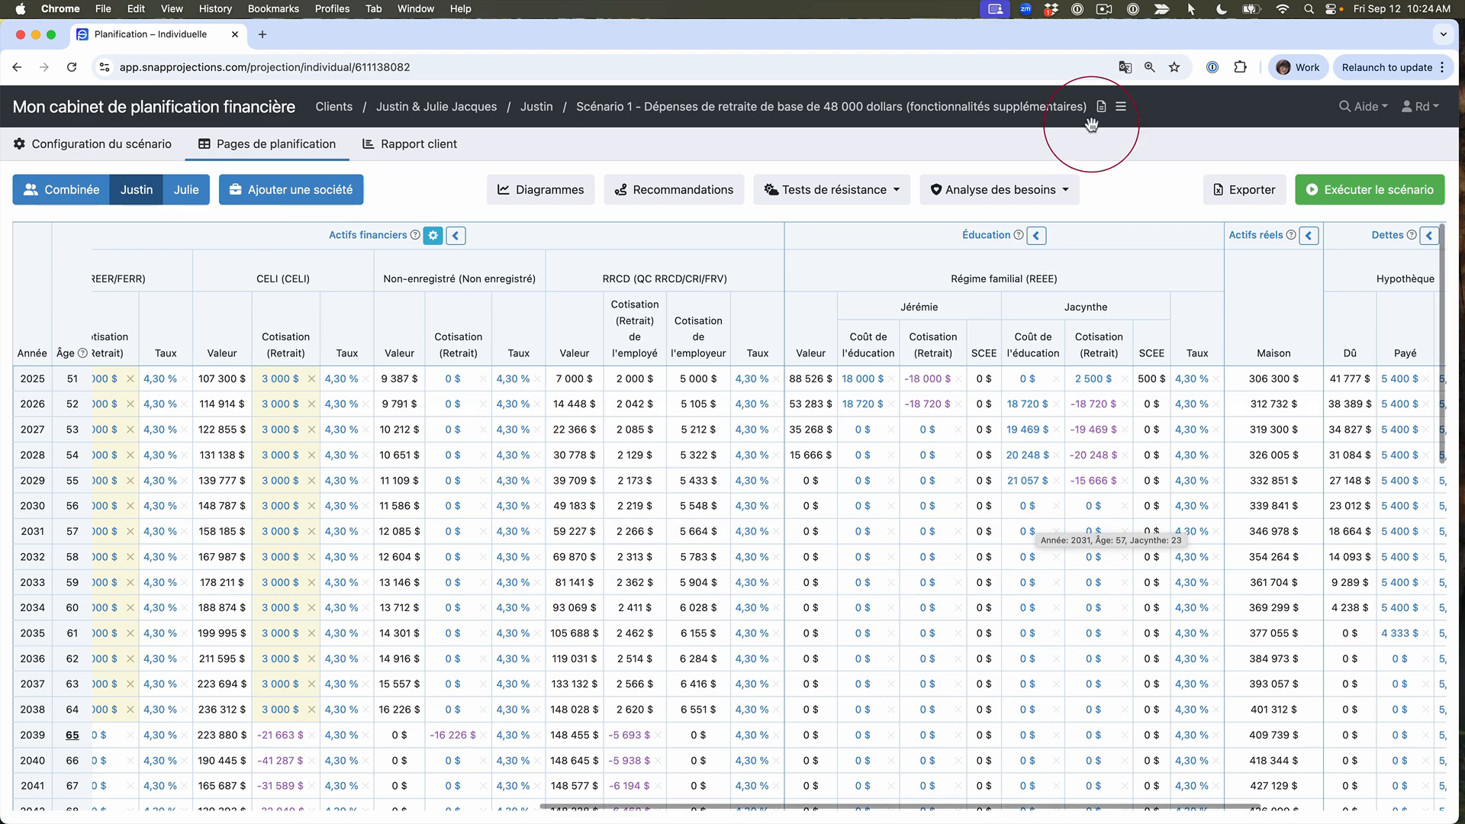
# Step: Open the primary client's portfolio settings to review the fixed-income and equity return breakdown and the annual turnover
pyautogui.click(55, 147)
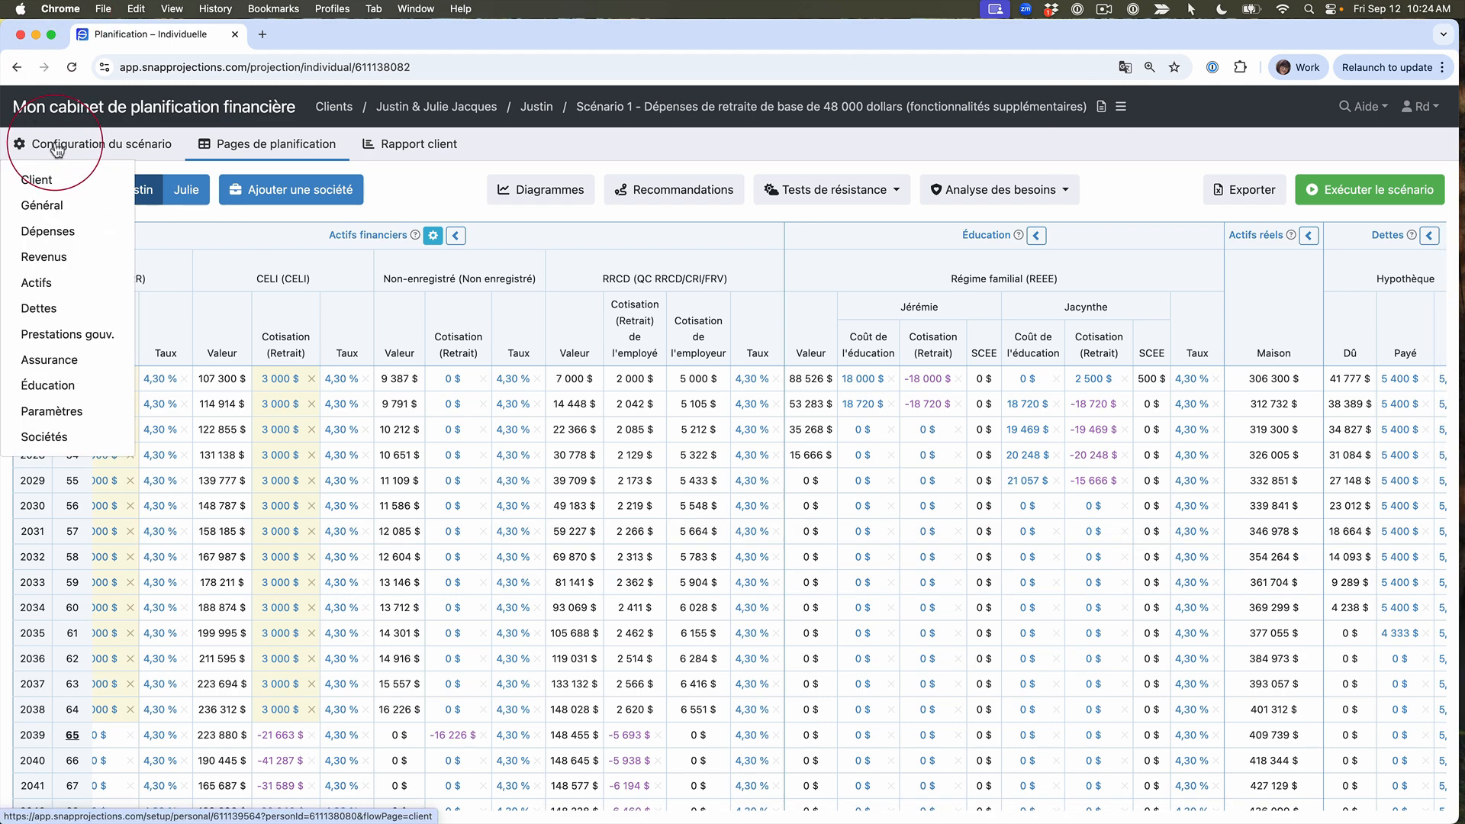
pyautogui.moveTo(67, 420)
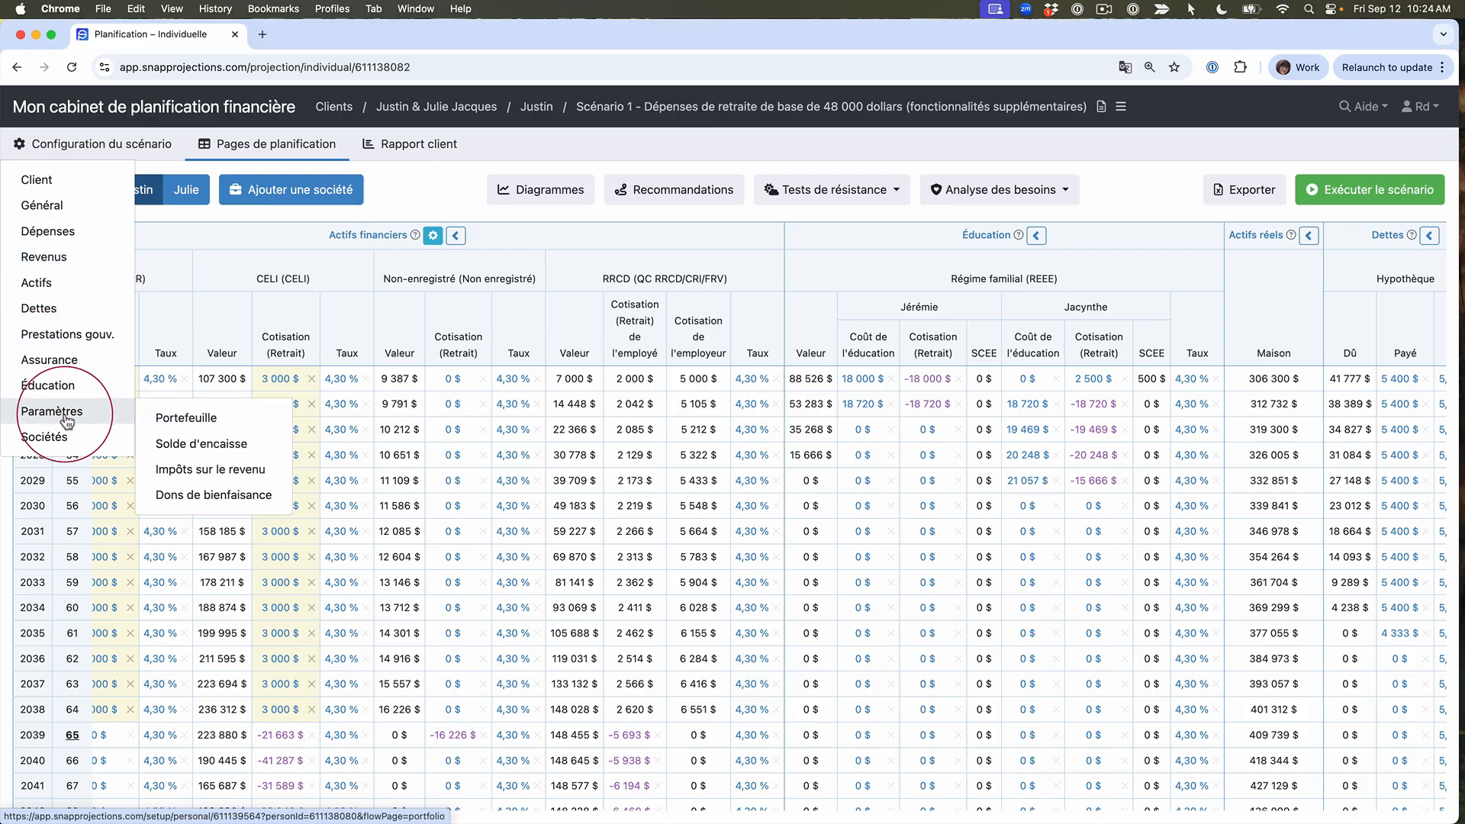
pyautogui.click(184, 421)
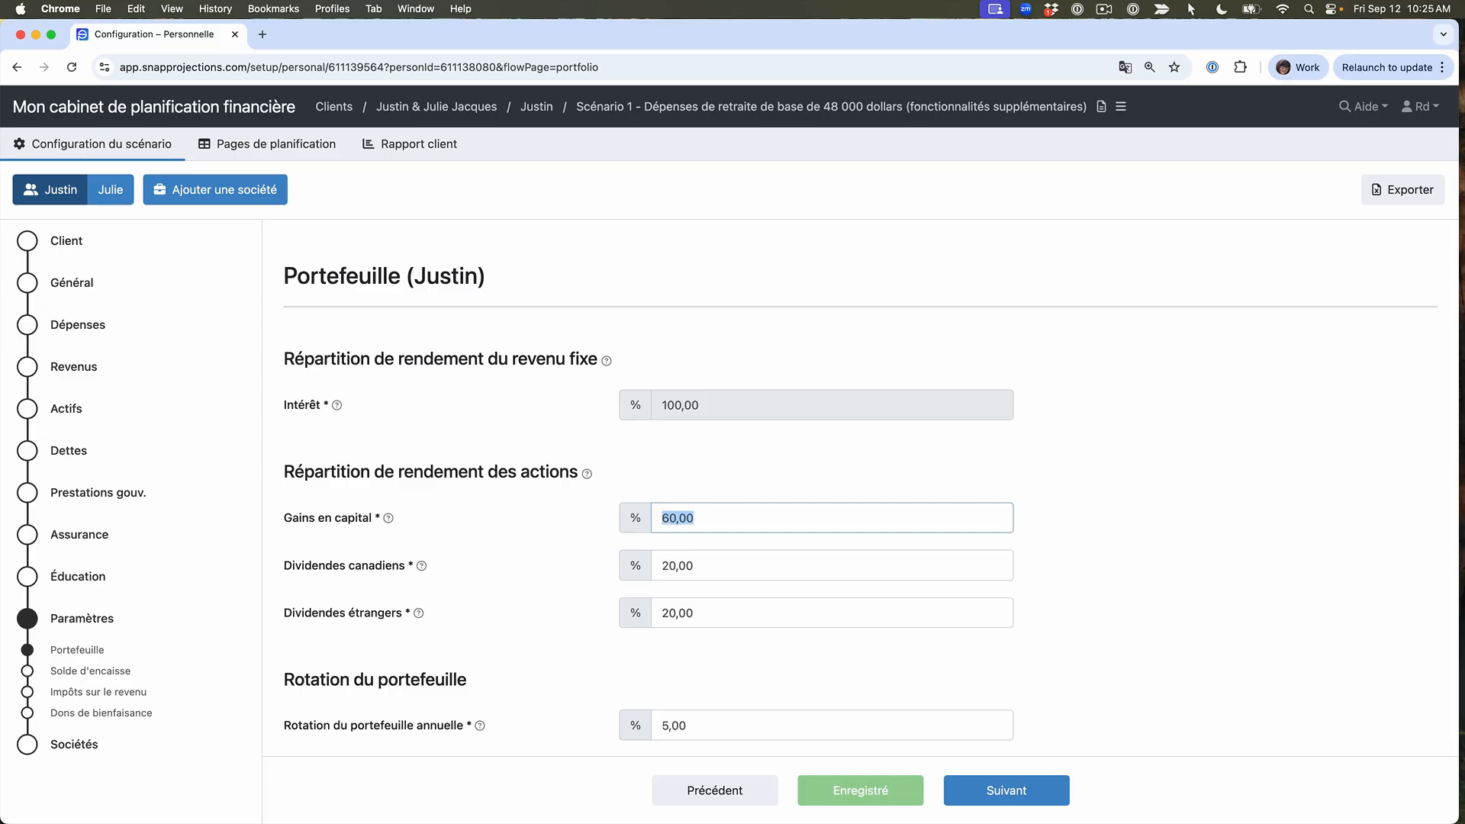
# Step: Inspect the yearly taxable income details in the primary client's planning table and close them
pyautogui.click(269, 150)
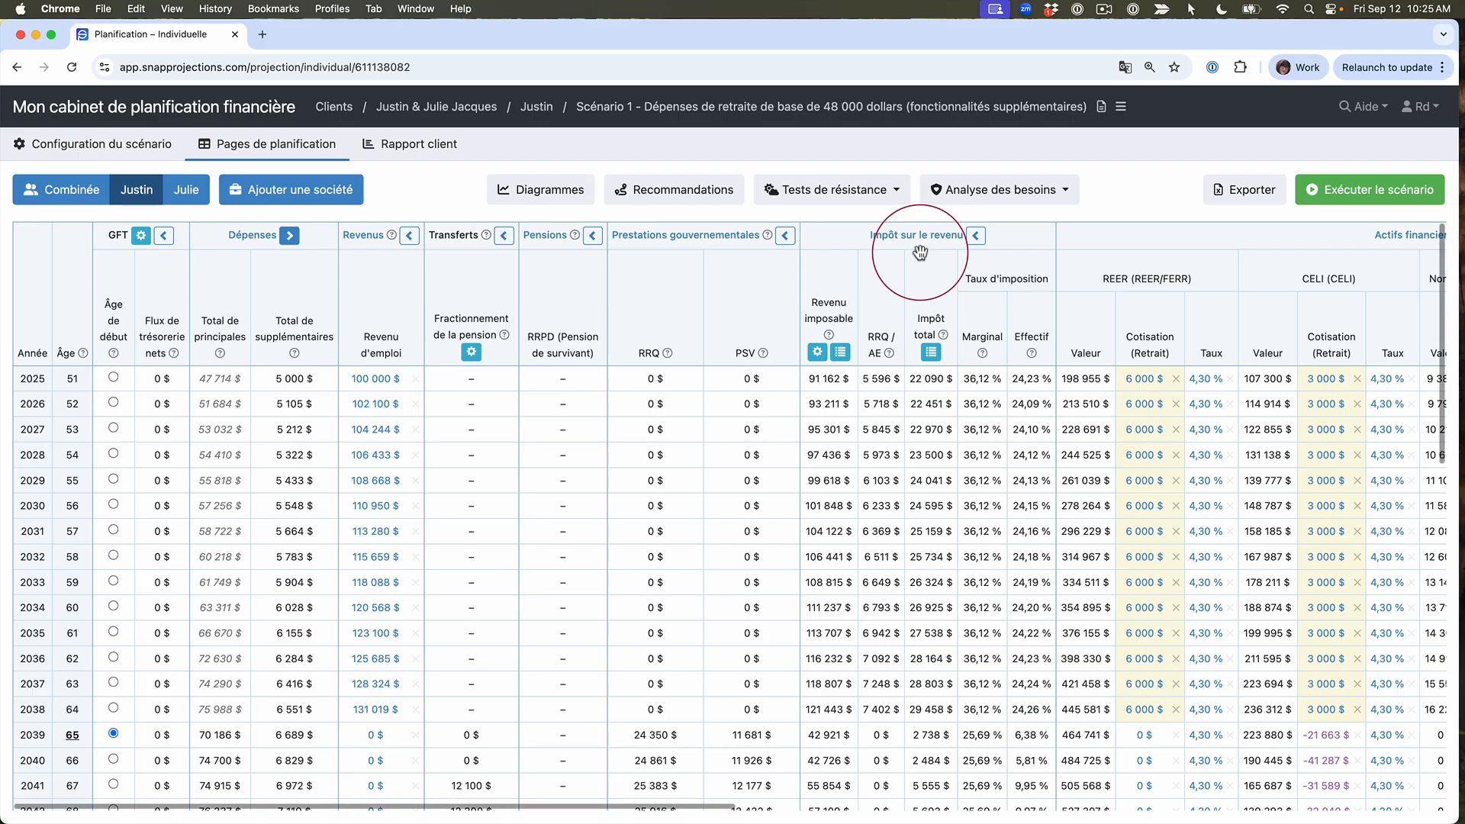
pyautogui.click(841, 351)
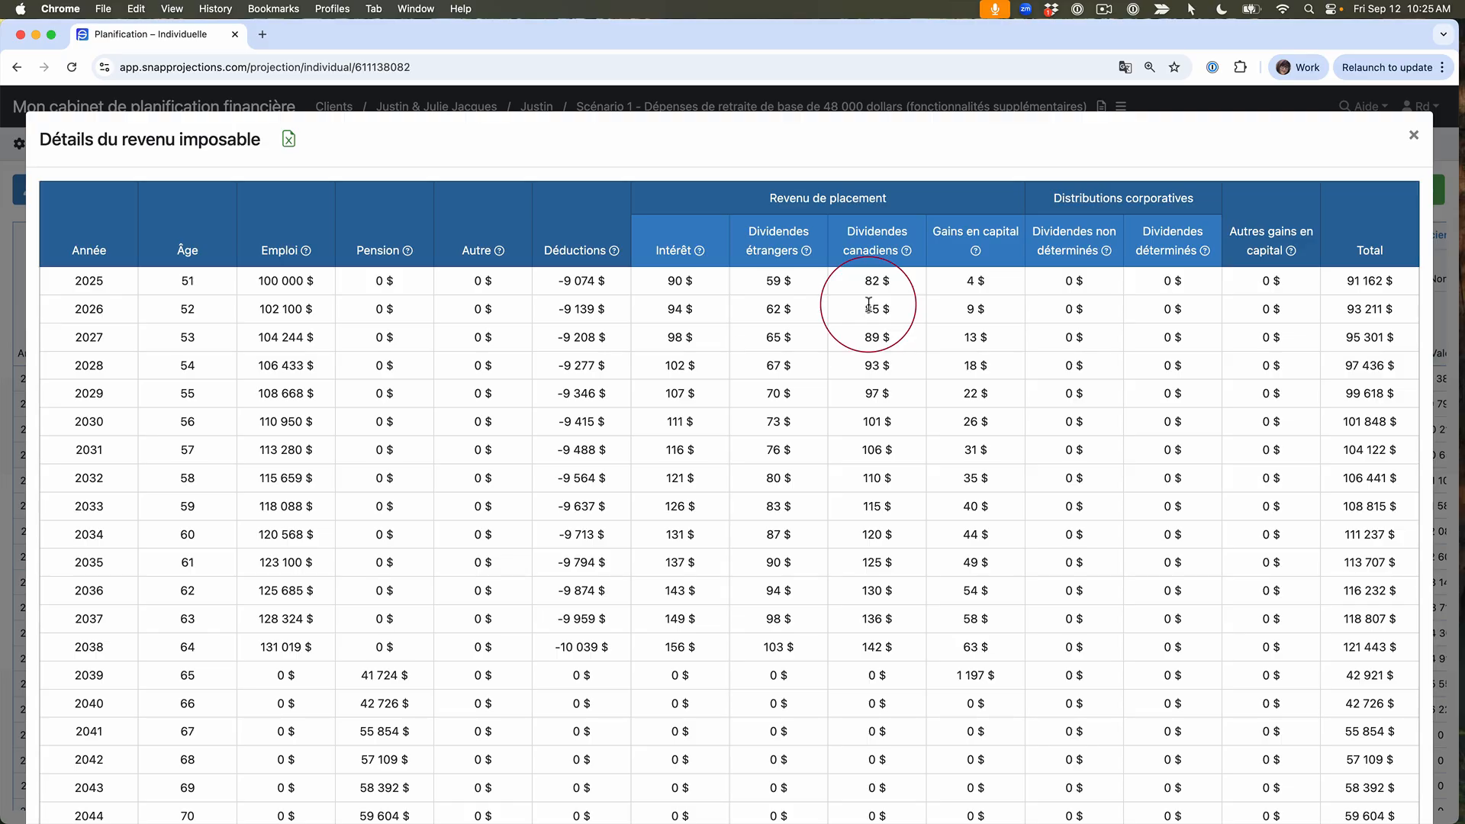
pyautogui.click(1413, 136)
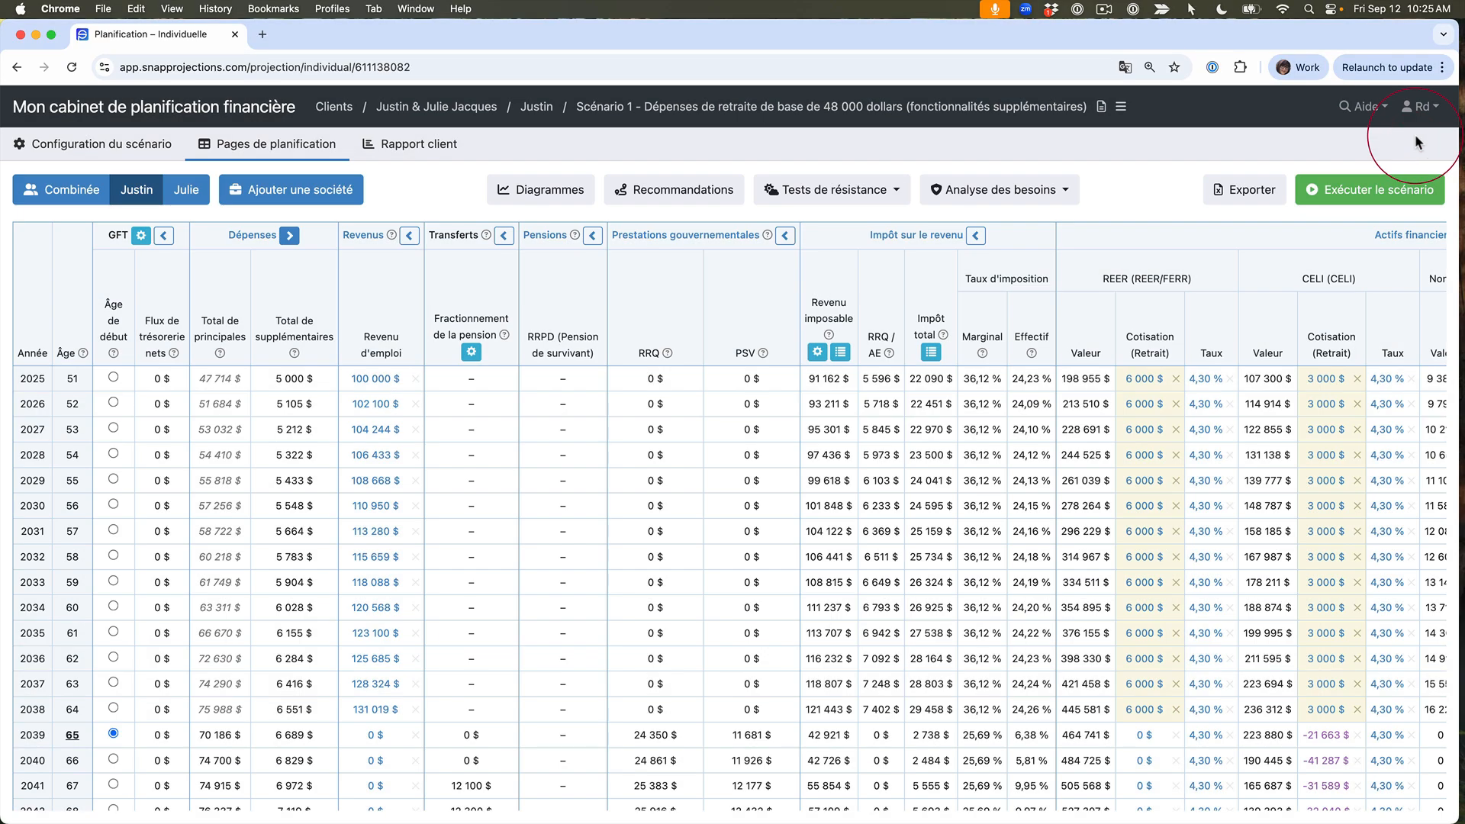
# Step: Review the primary client's financial assets, and the interest and borrowing rates set for the cash balance
pyautogui.click(114, 149)
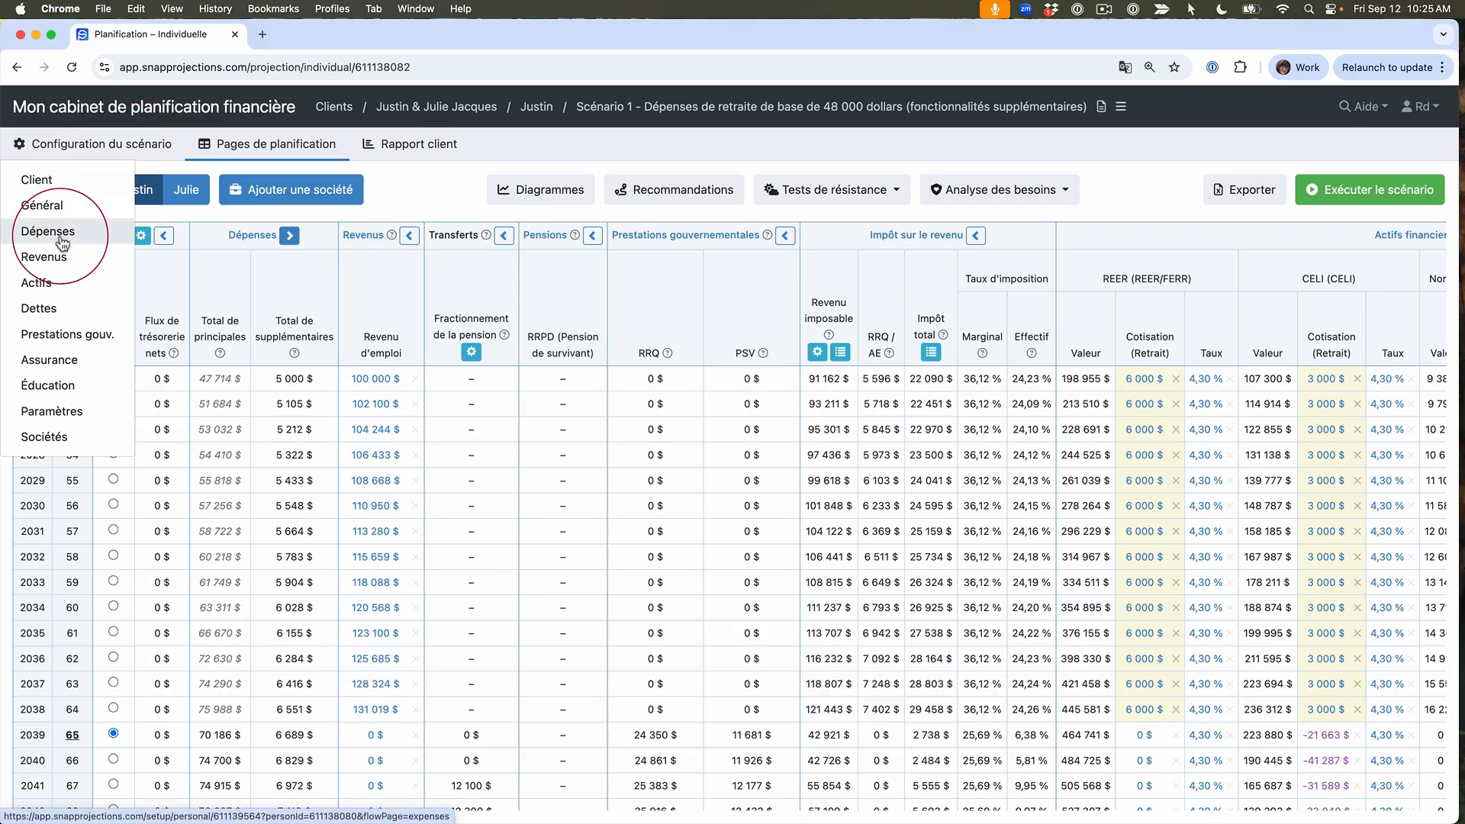
pyautogui.click(63, 280)
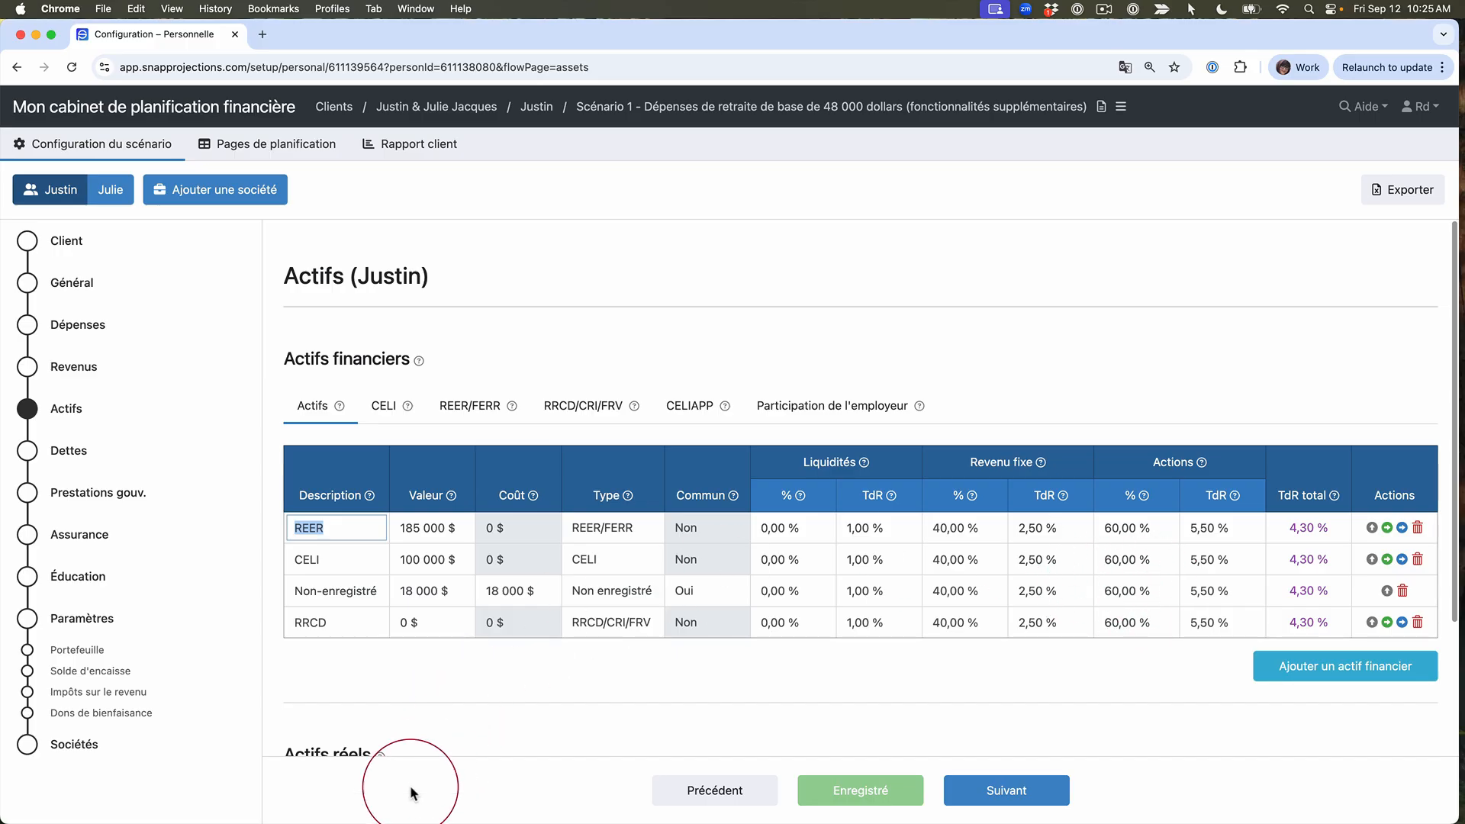
pyautogui.click(29, 673)
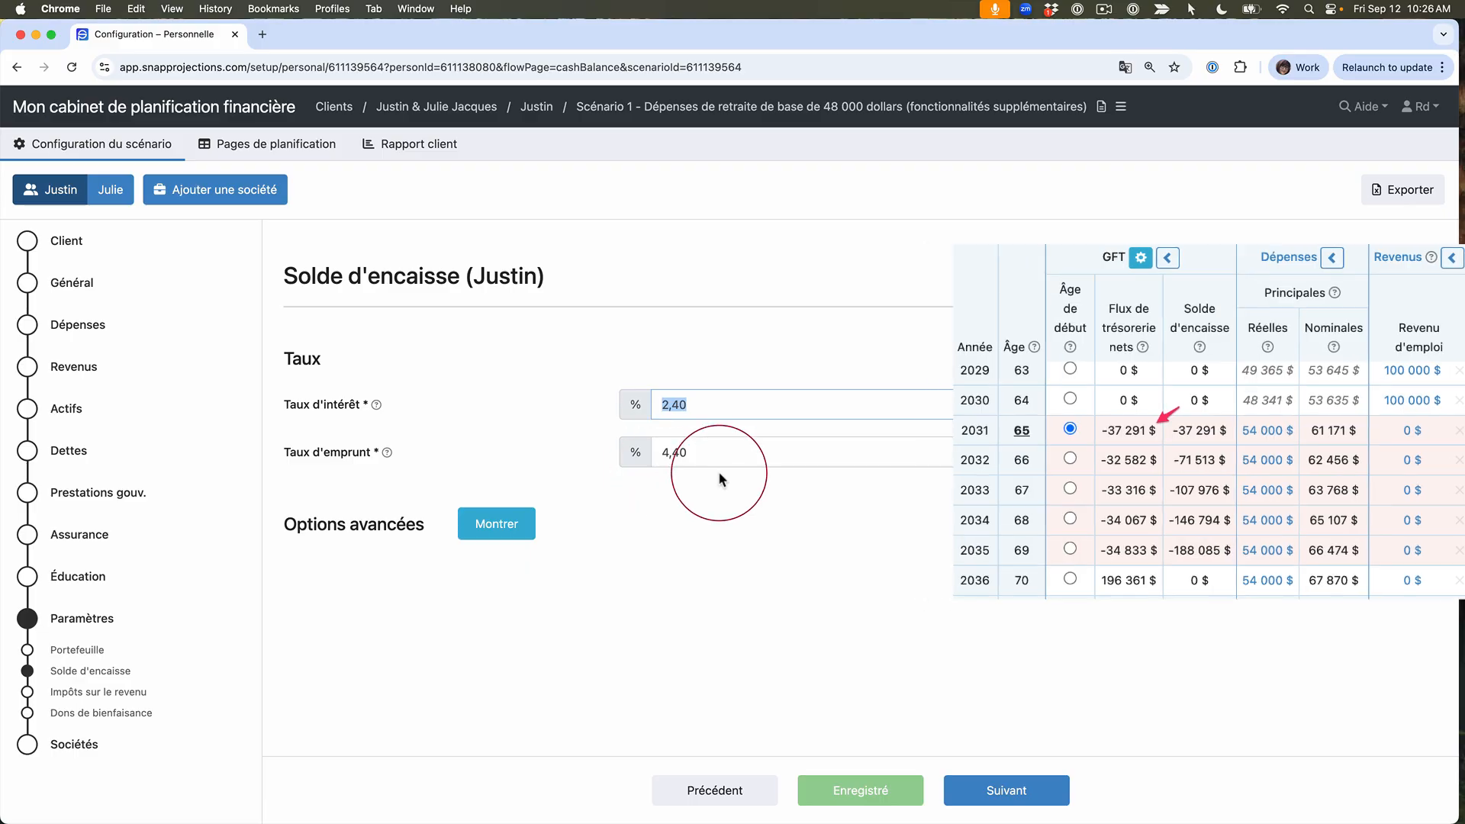
pyautogui.click(746, 453)
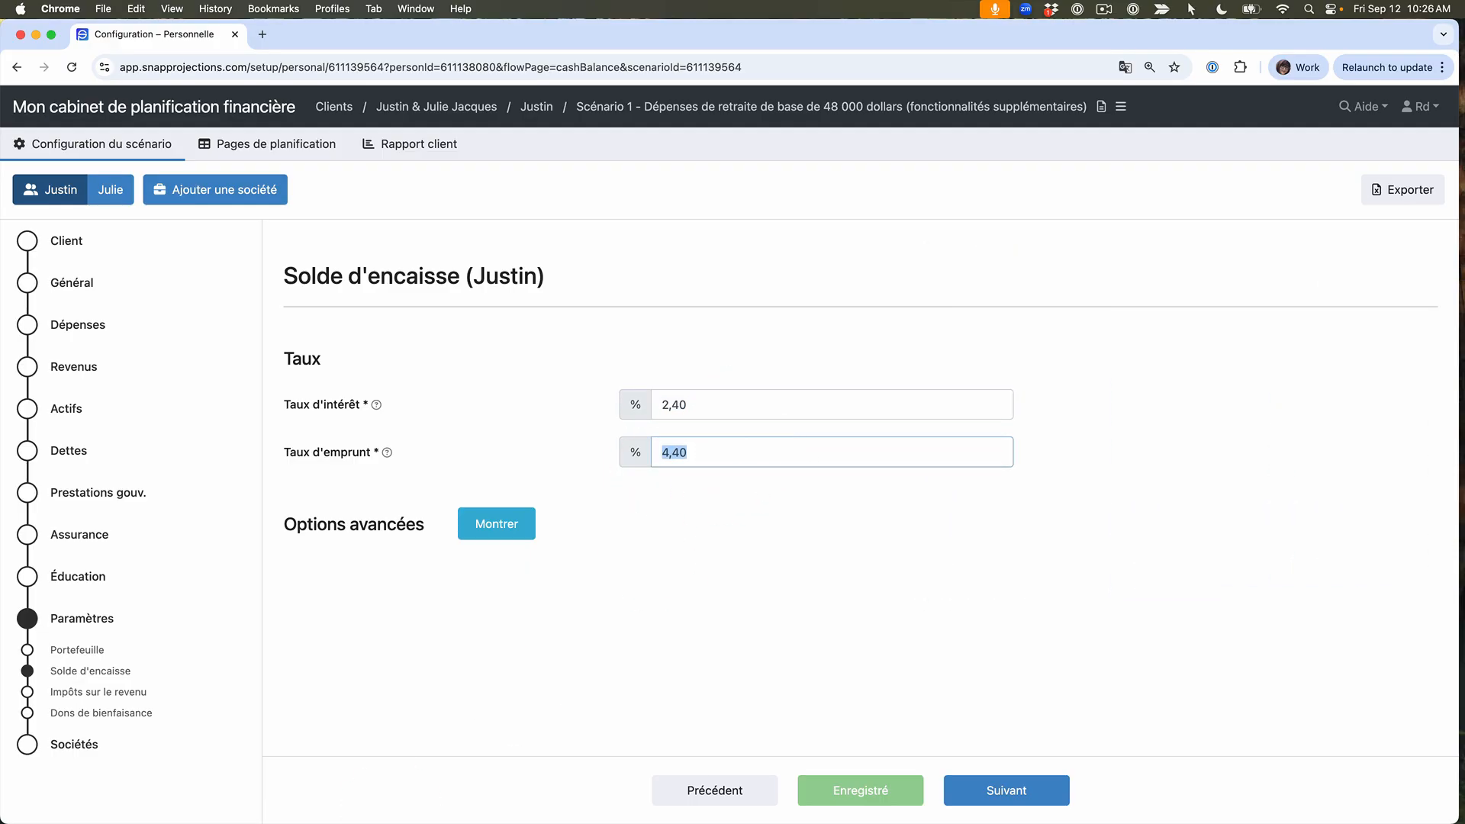
# Step: Review the primary client's income tax settings, including the supplementary credits and deductions and the standard credits and contributions
pyautogui.click(28, 697)
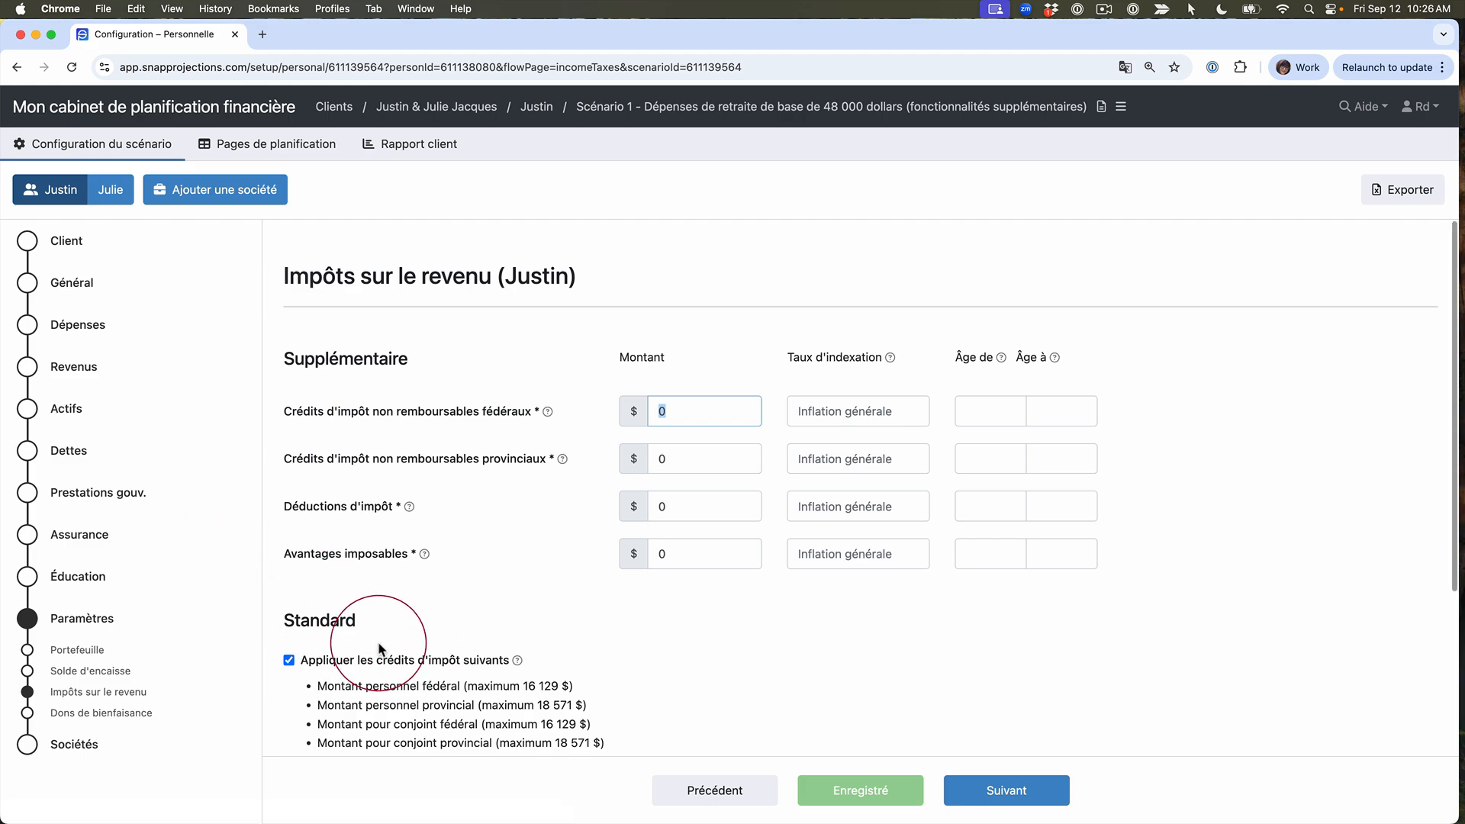
pyautogui.scroll(-3, 381, 633)
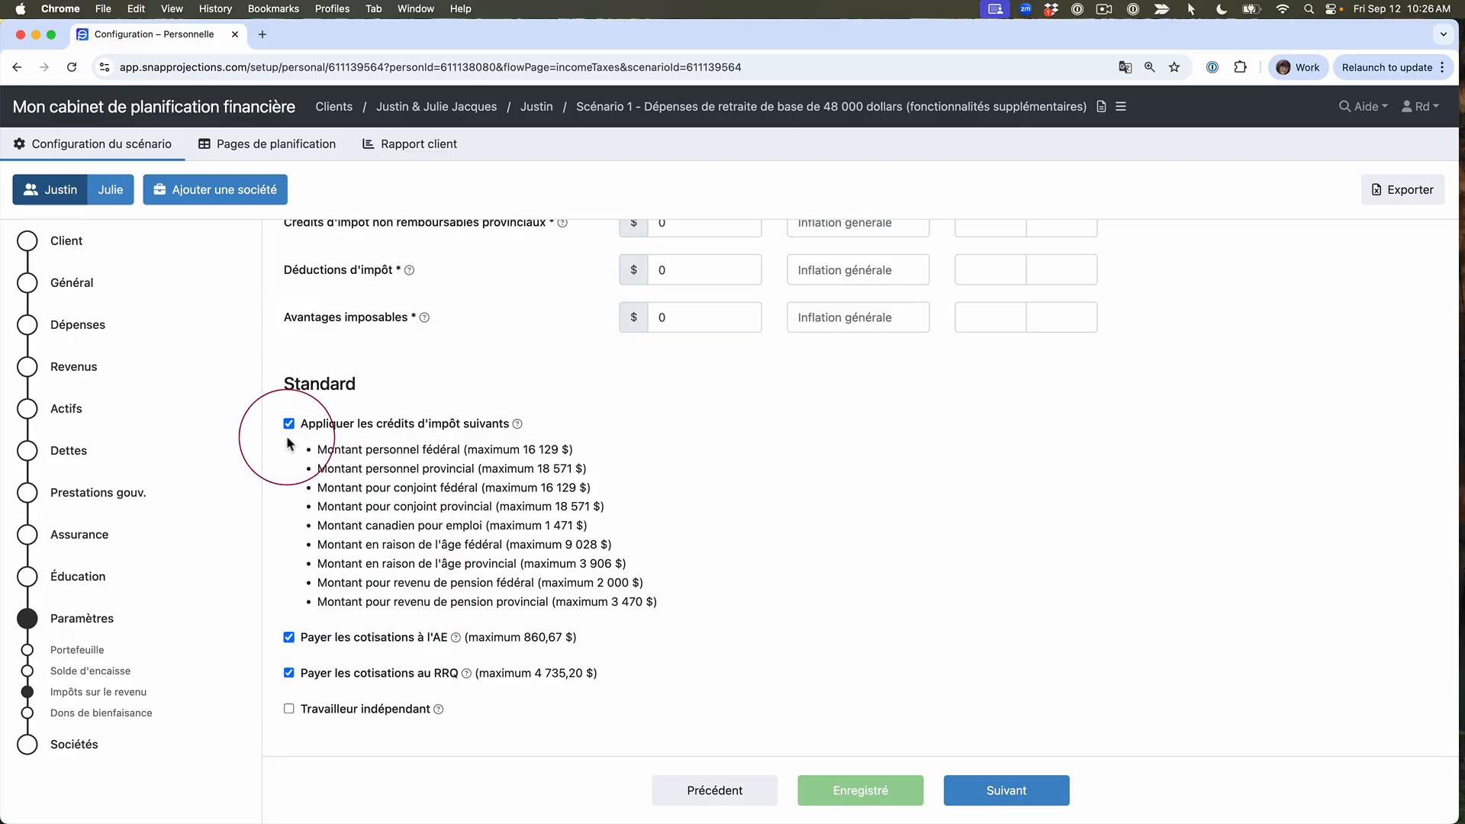
pyautogui.scroll(1, 730, 456)
pyautogui.scroll(5, 730, 456)
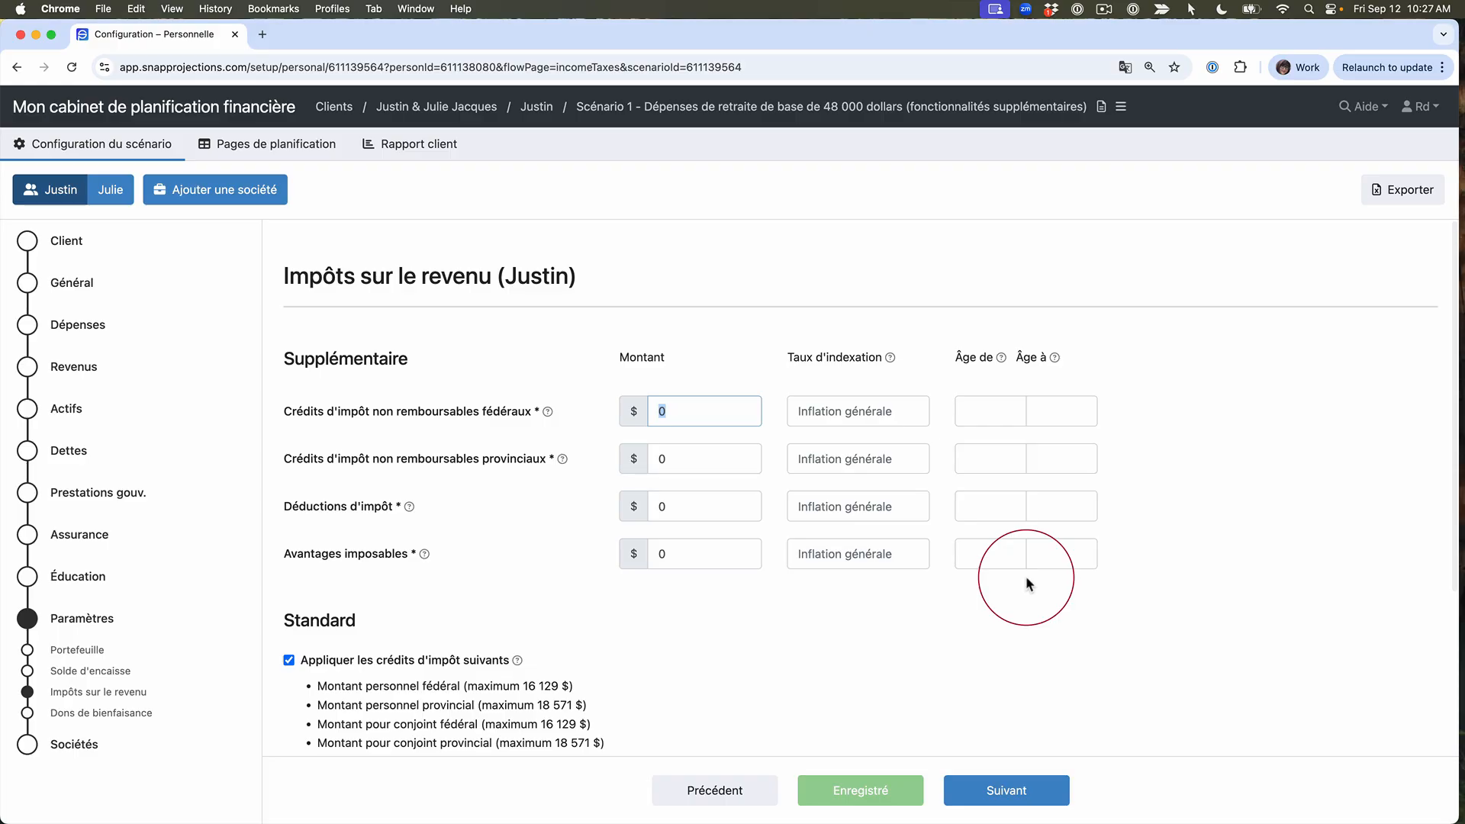
pyautogui.scroll(-5, 432, 701)
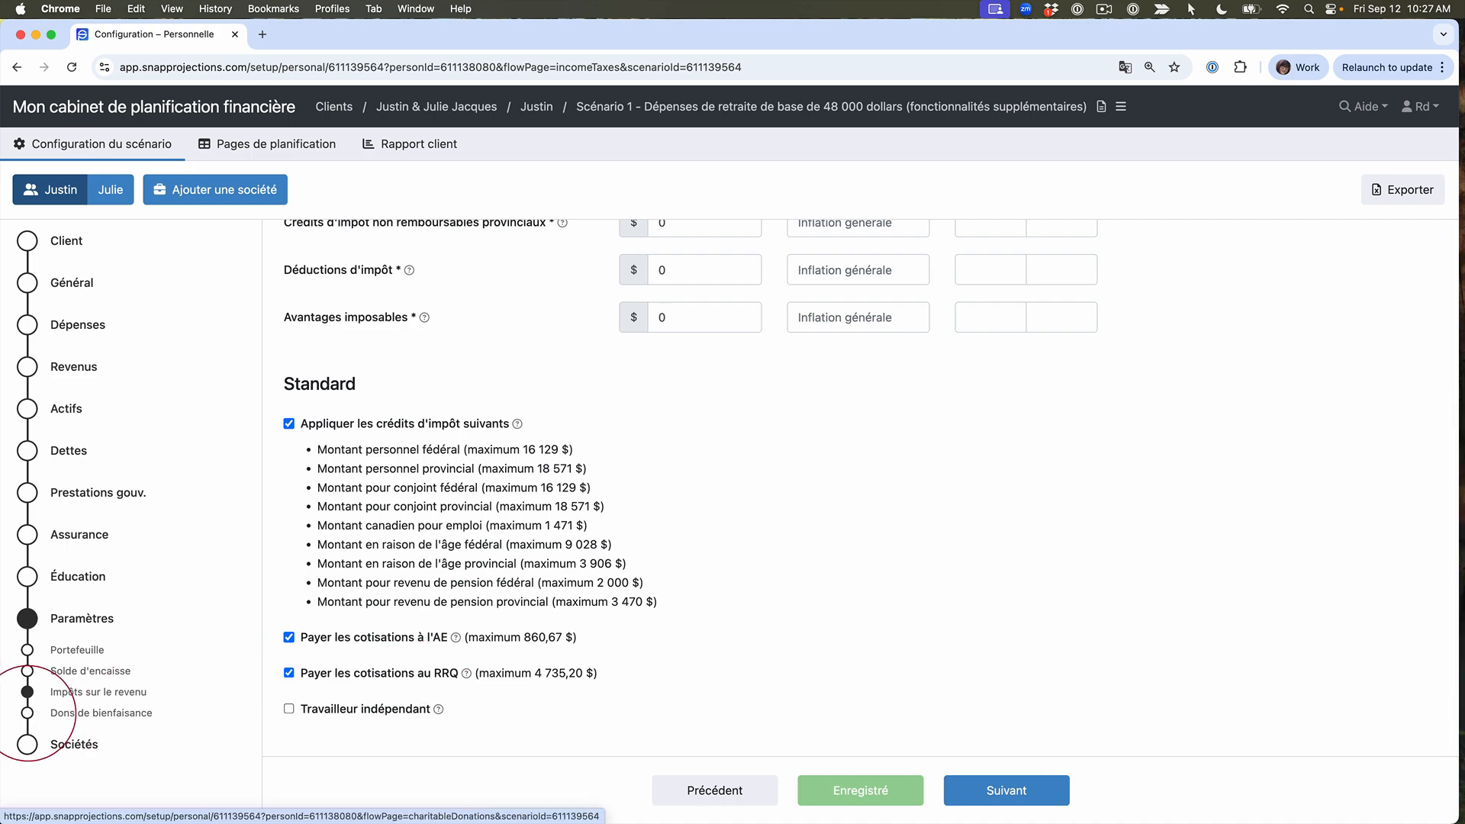
# Step: Enable charitable donations for the primary client and return to the planning table
pyautogui.click(31, 717)
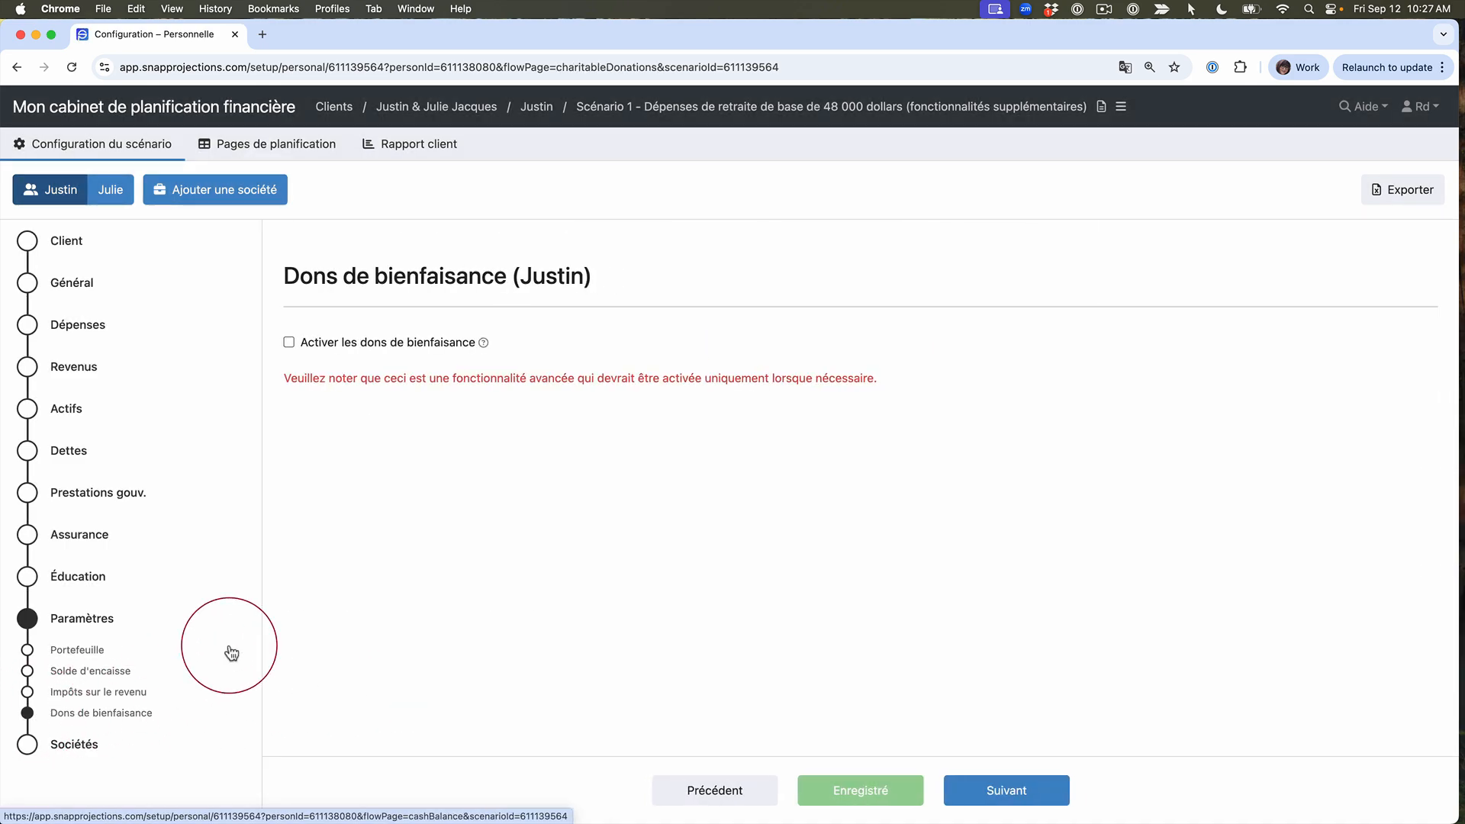
pyautogui.click(289, 343)
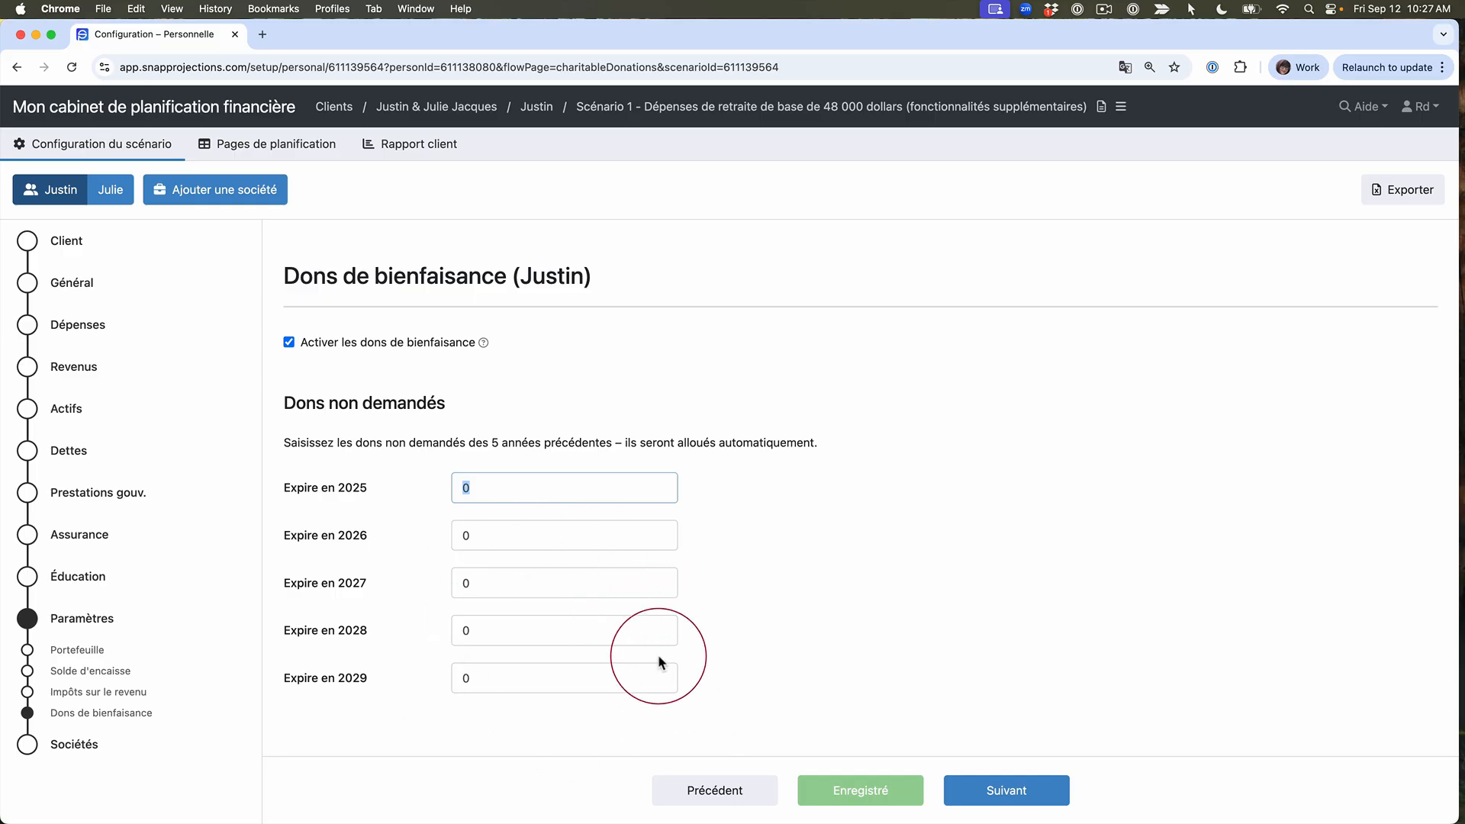
pyautogui.click(270, 151)
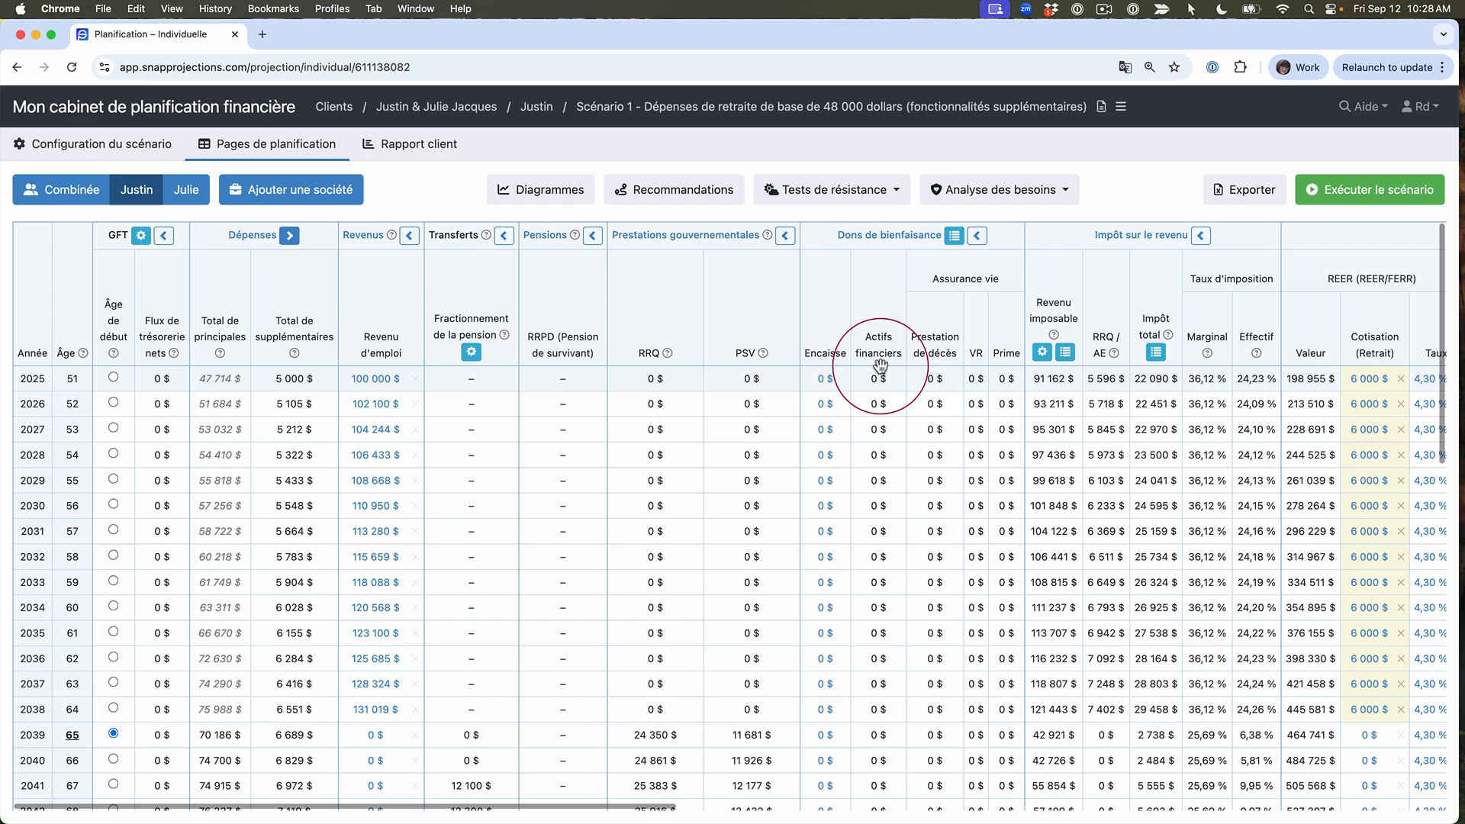
# Step: Set the 2025 cash donation to 1 000 $, copy it up to age 100, and rerun the scenario
pyautogui.click(822, 381)
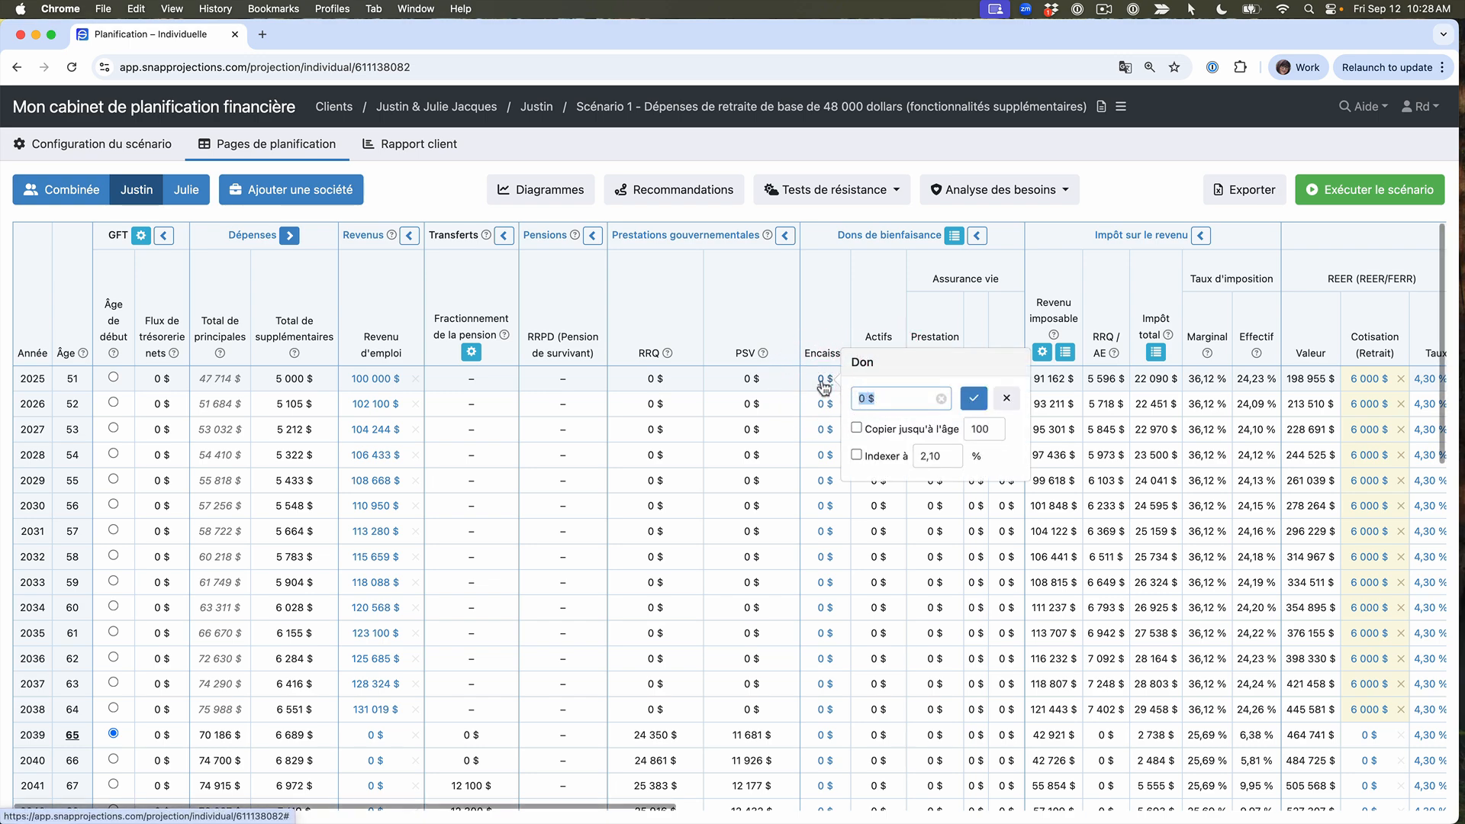
pyautogui.click(856, 428)
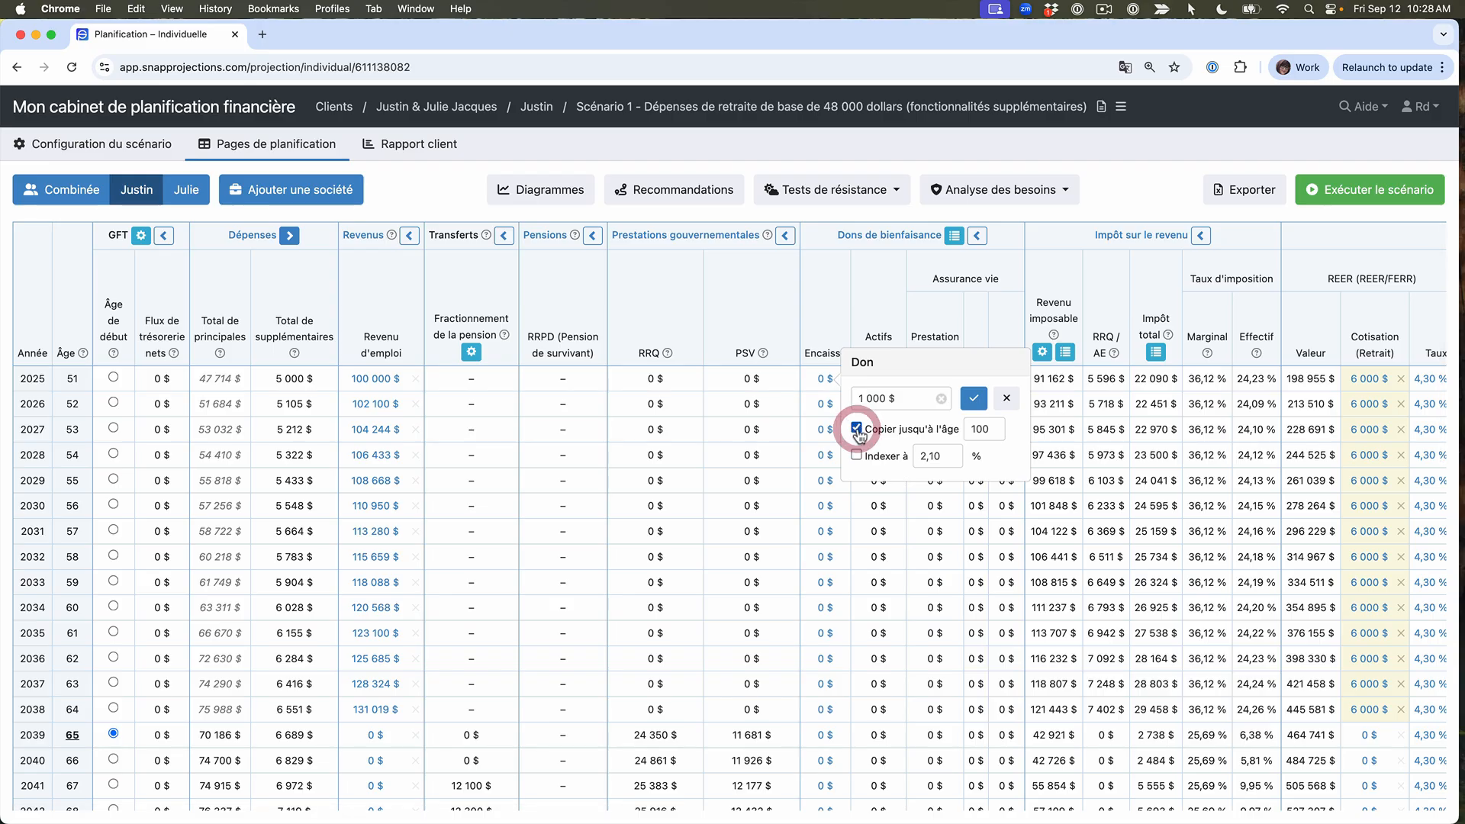
pyautogui.click(973, 398)
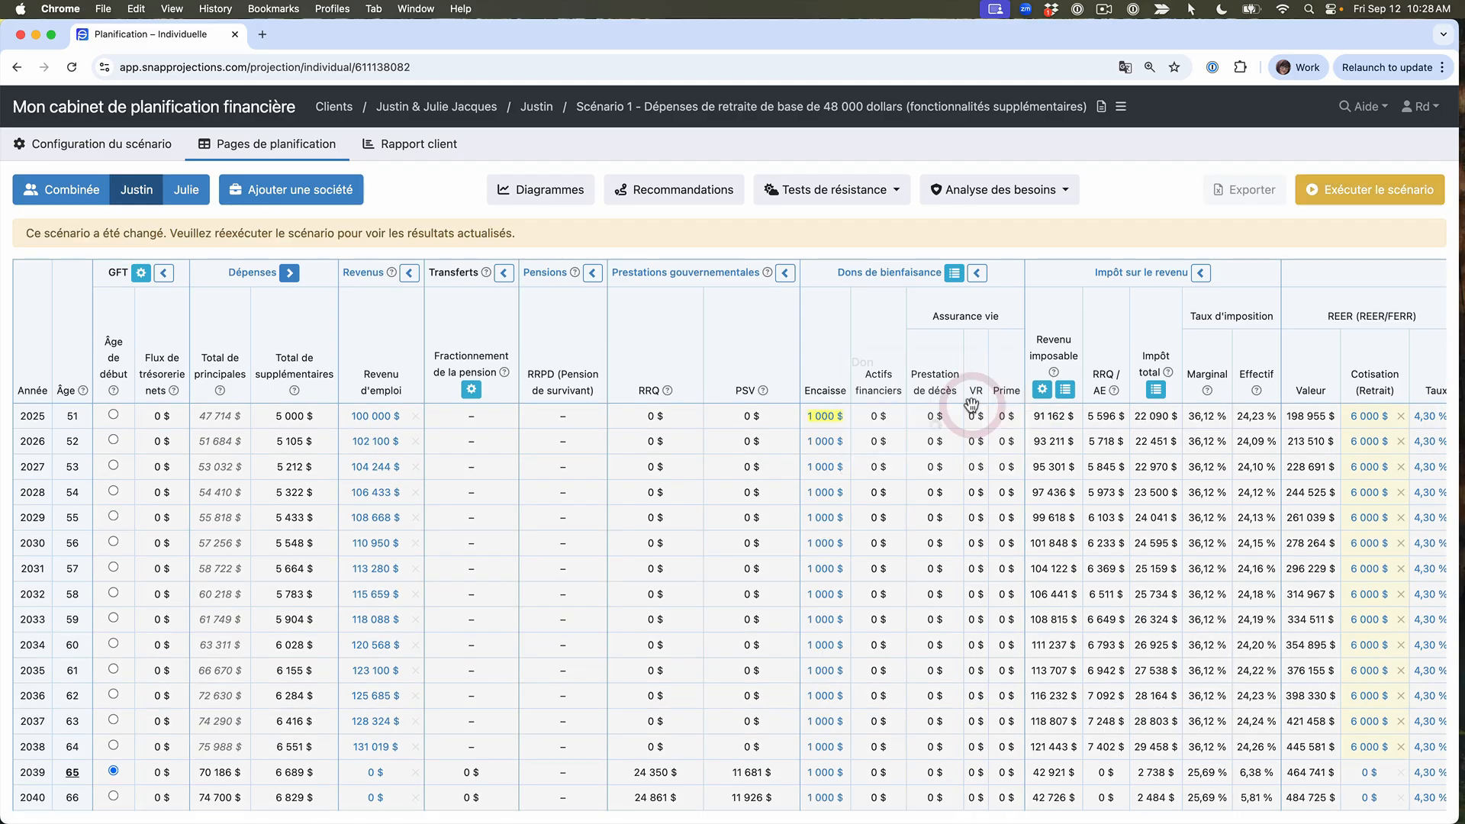
pyautogui.click(1348, 192)
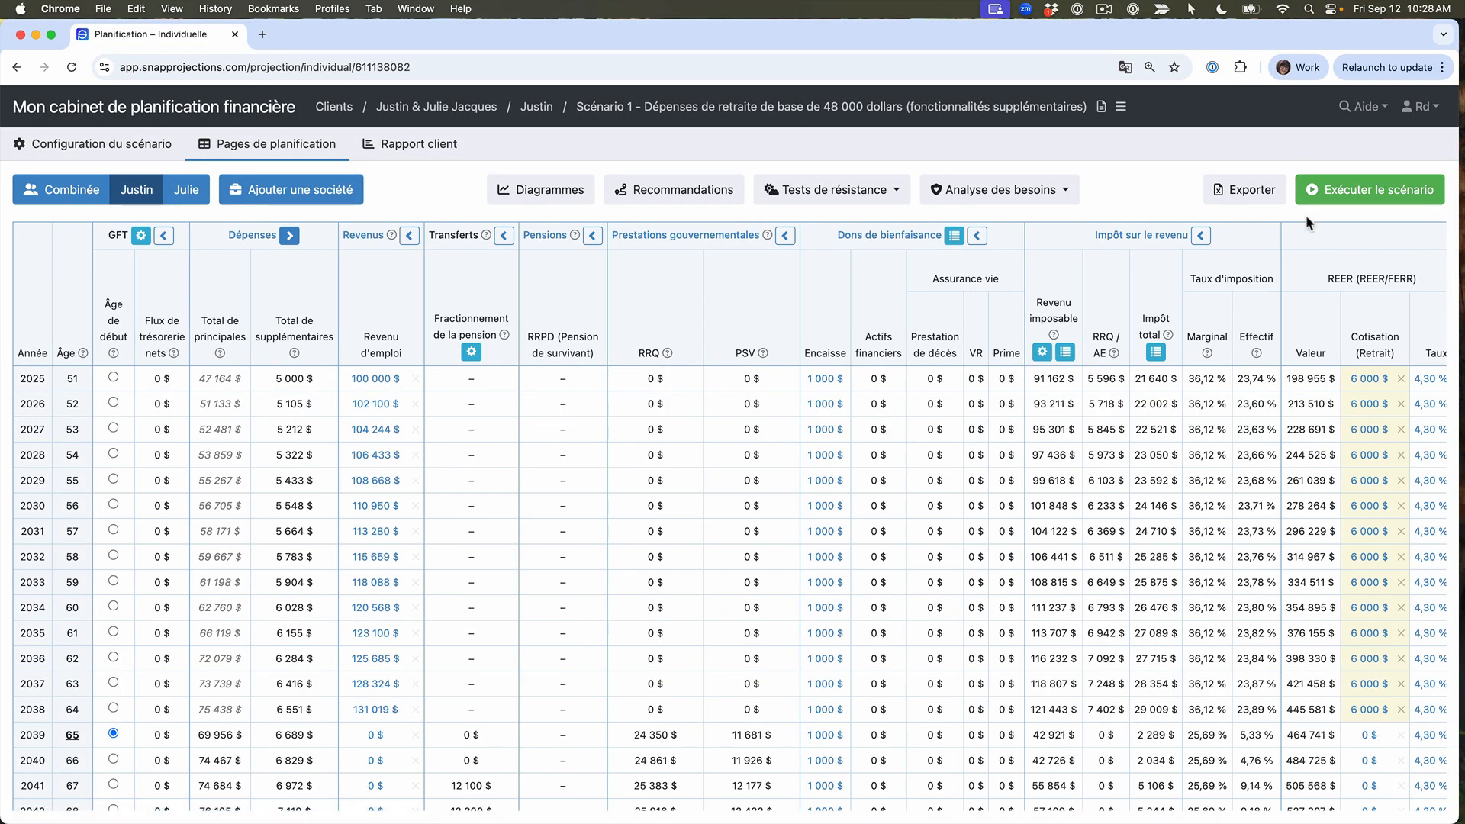
# Step: Examine the donation column of the non-registered account, and the yearly charitable donation tax details, closing them when done
pyautogui.moveTo(1323, 268); pyautogui.dragTo(699, 278)
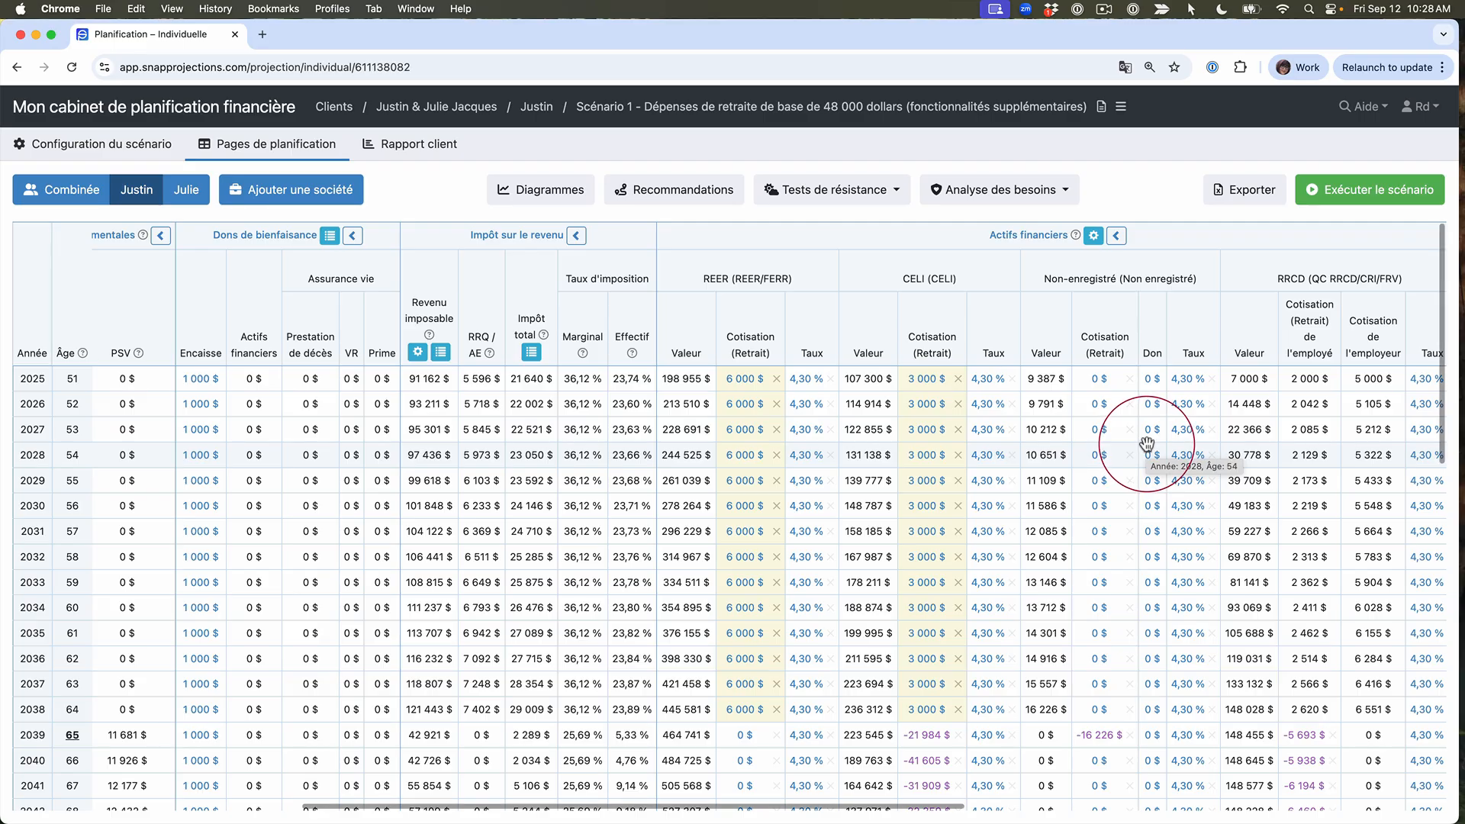
pyautogui.hscroll(-5, 341, 309)
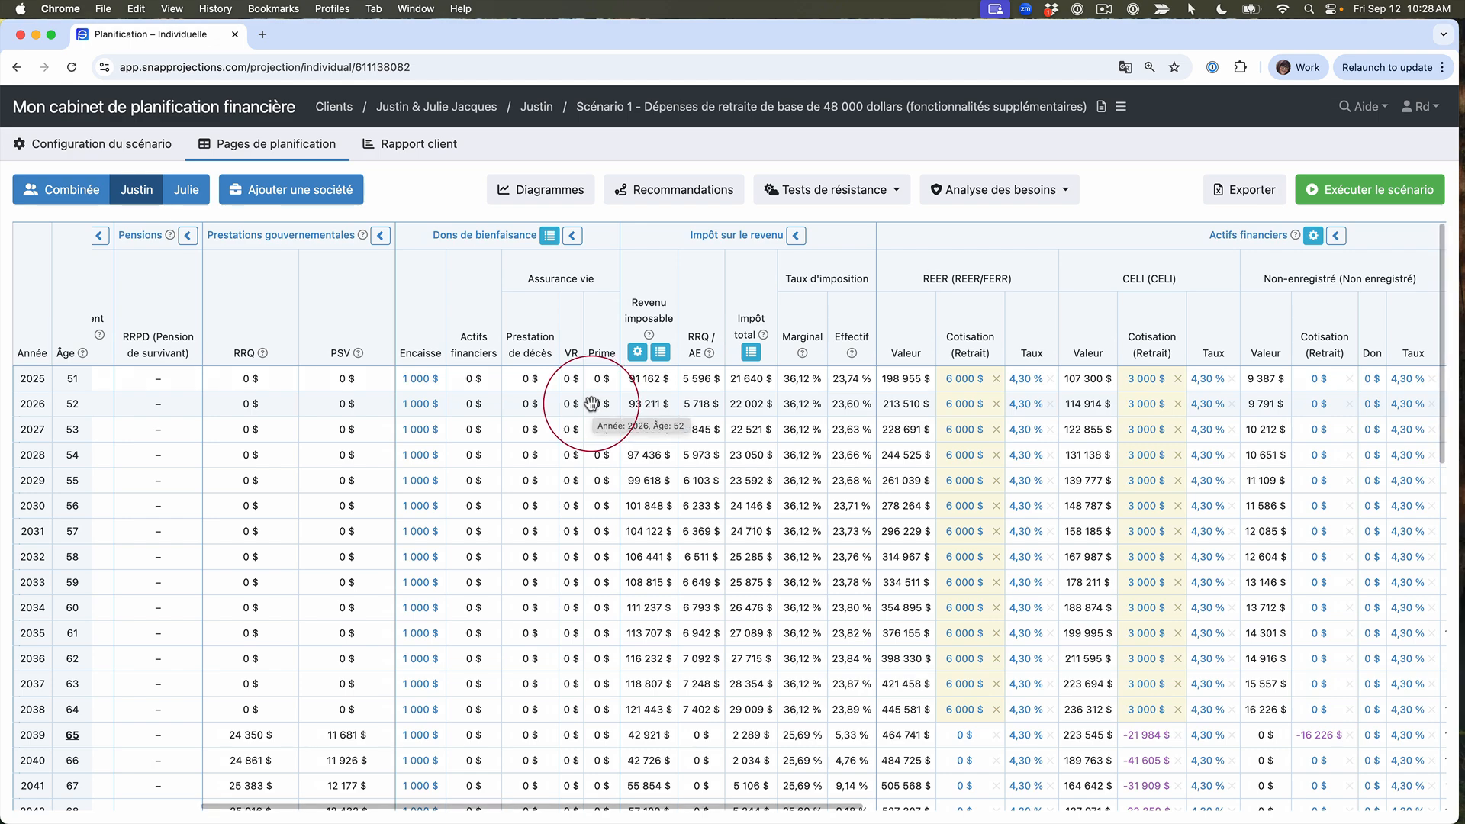
pyautogui.click(550, 238)
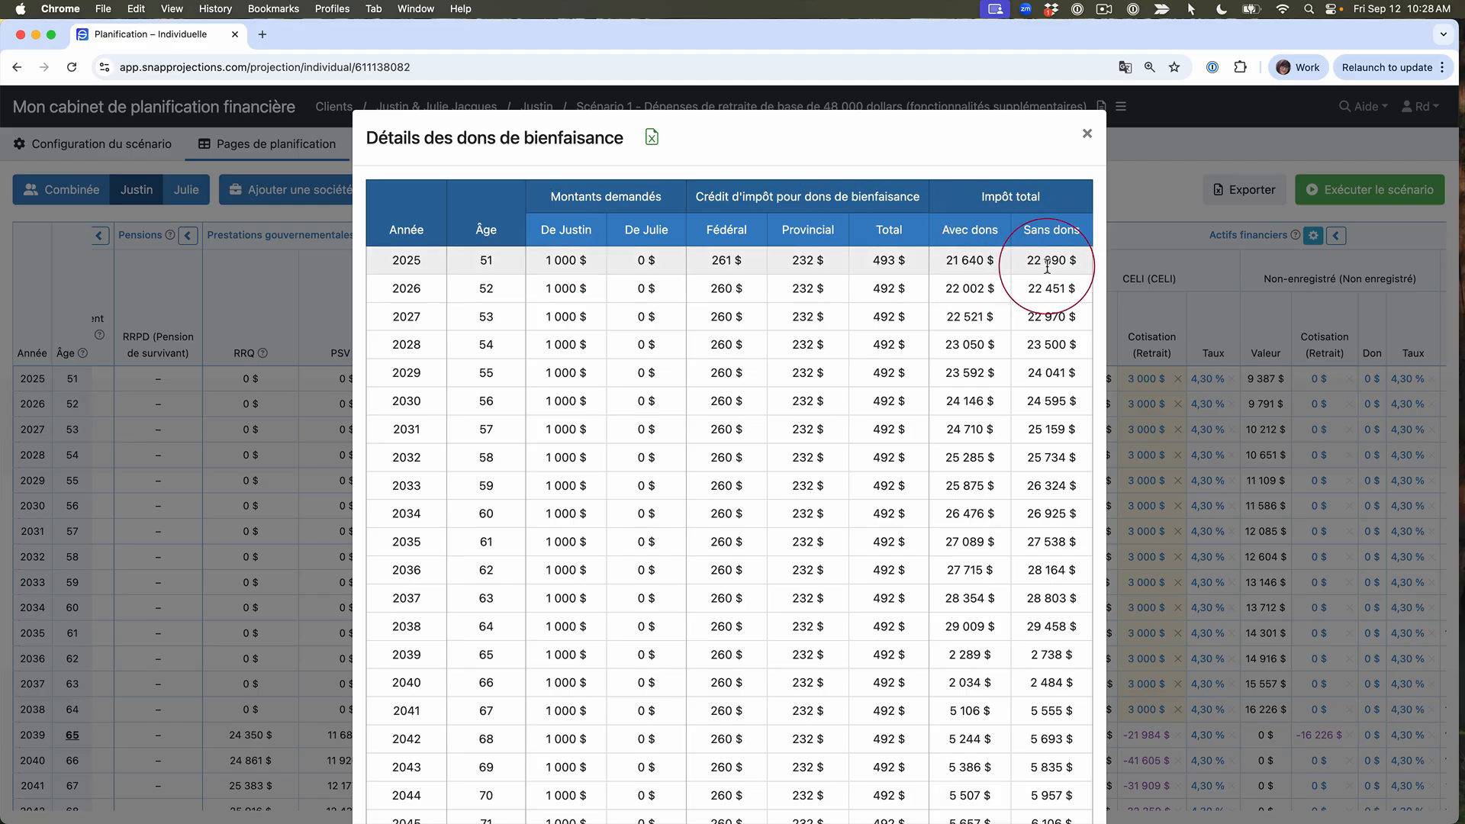
pyautogui.click(1087, 134)
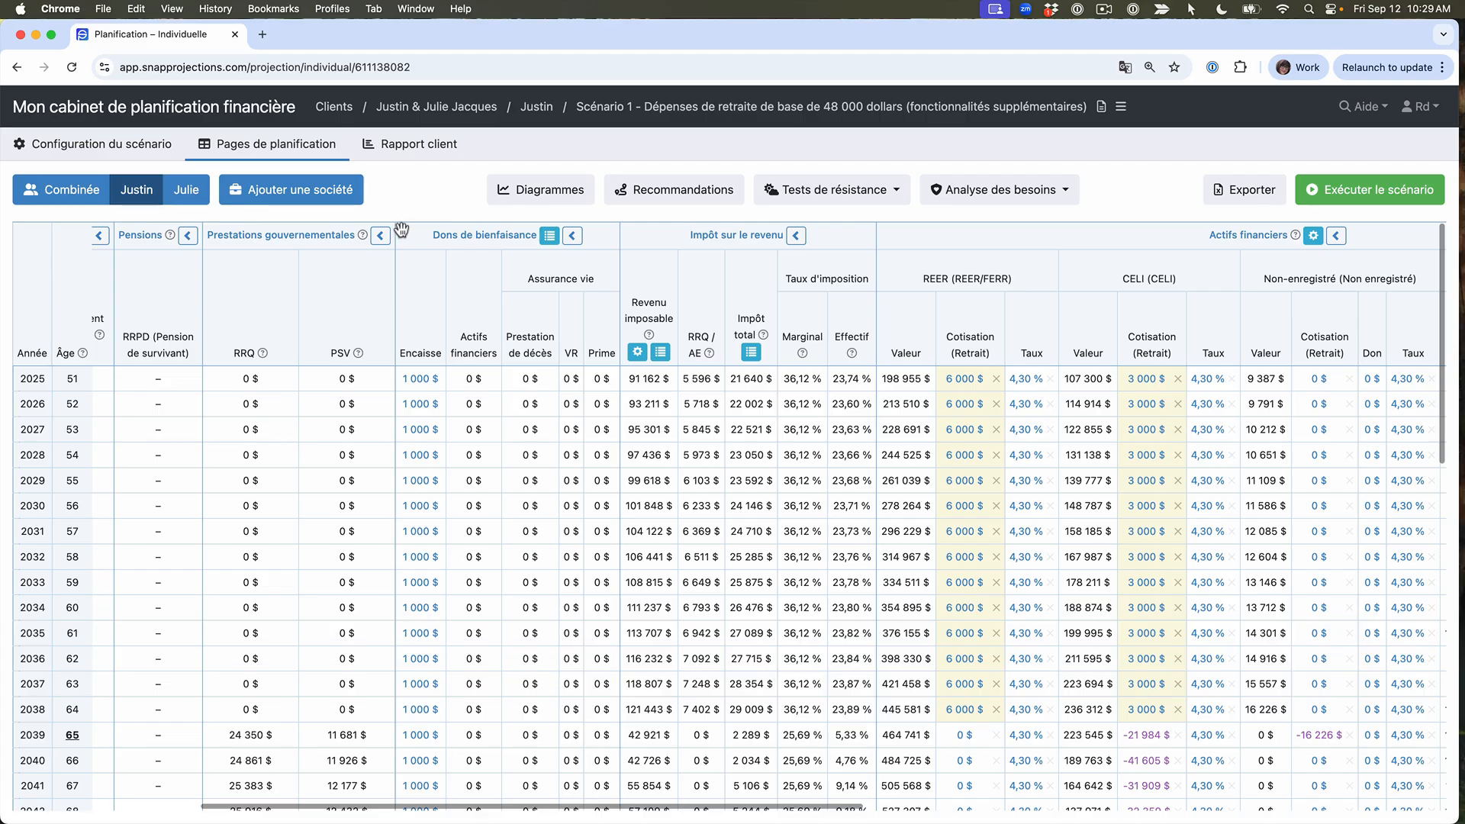
# Step: Return to the client page of the scenario configuration
pyautogui.click(84, 144)
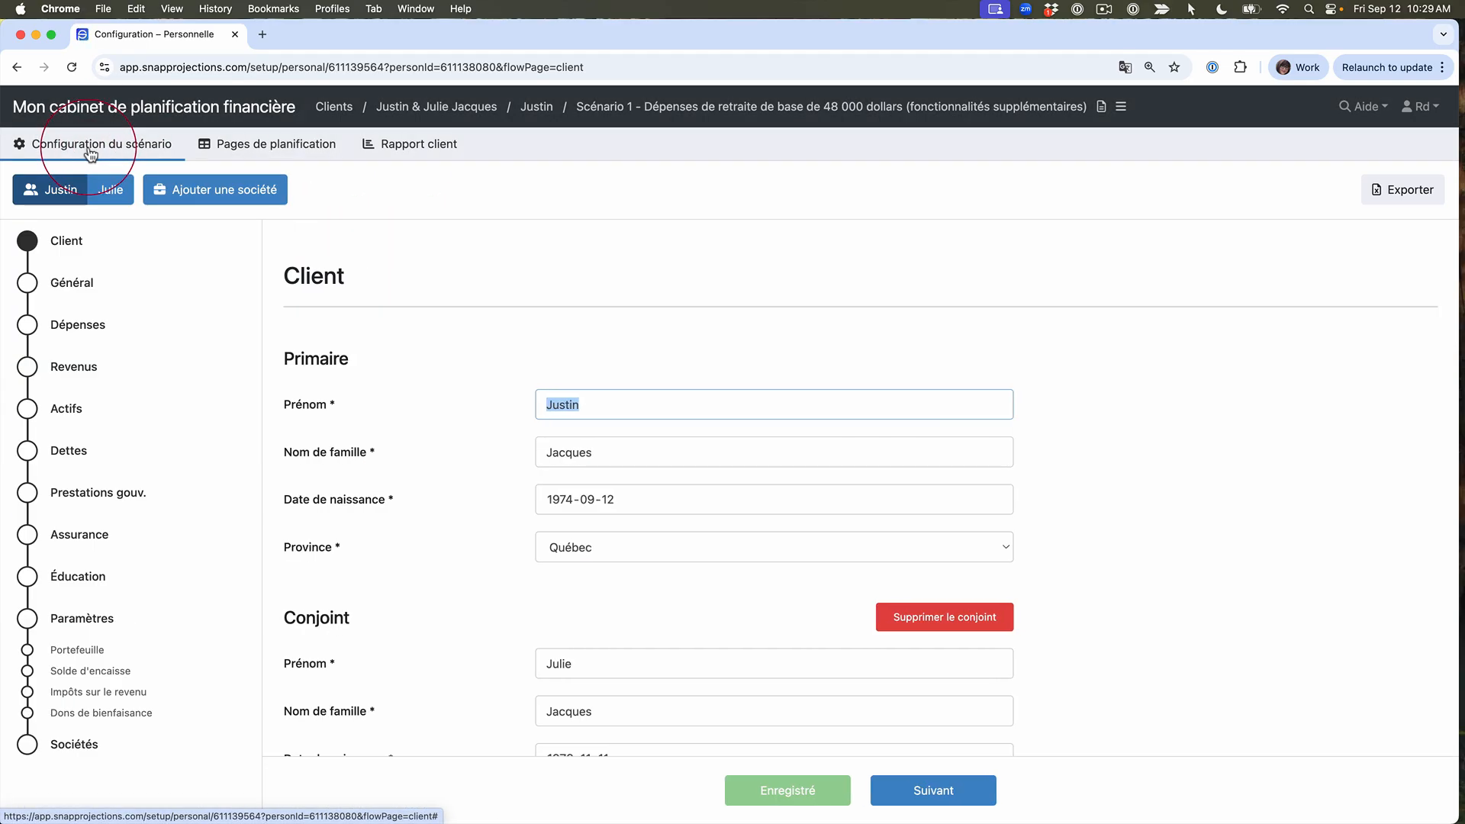